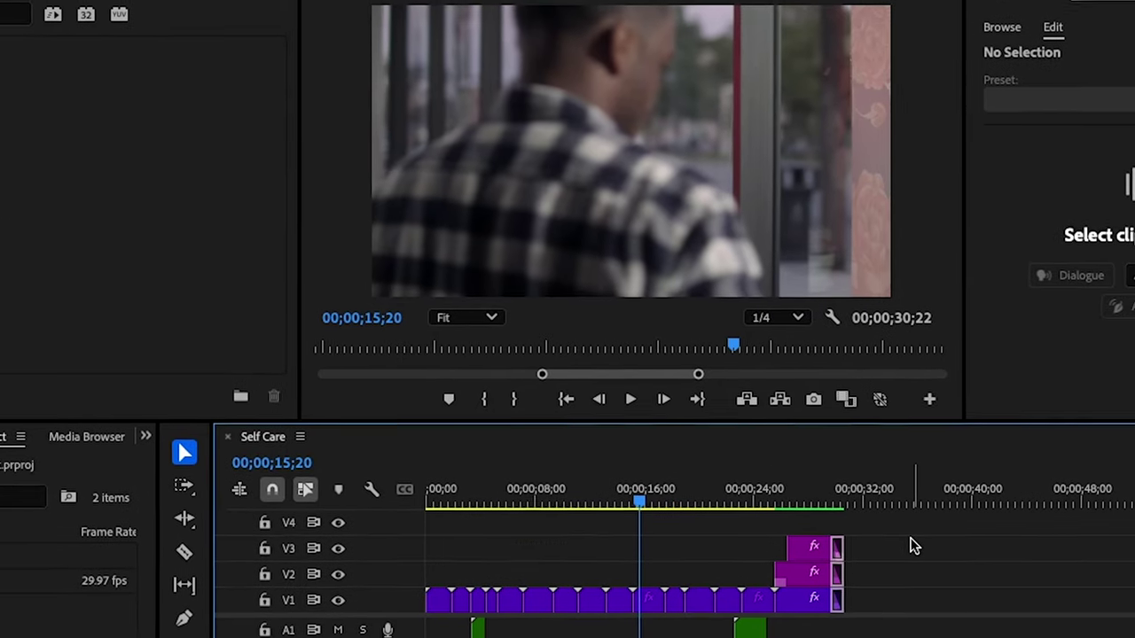
Select all the Self Care clips and scrub the playhead to about 00;00;15;12.
drag(829, 460, 453, 578)
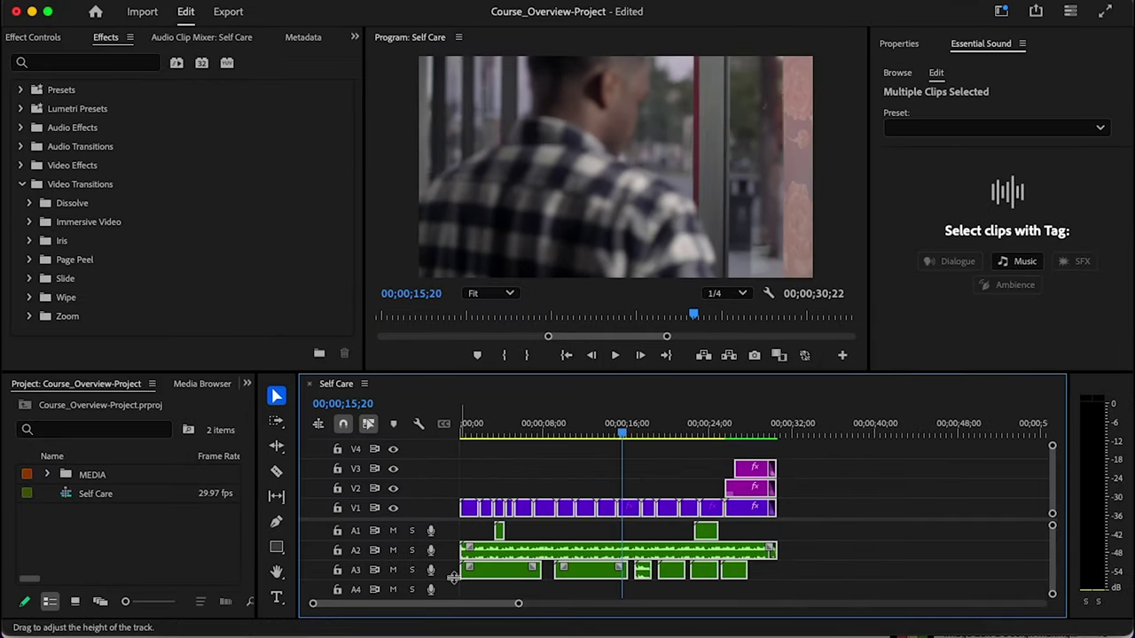
click(503, 430)
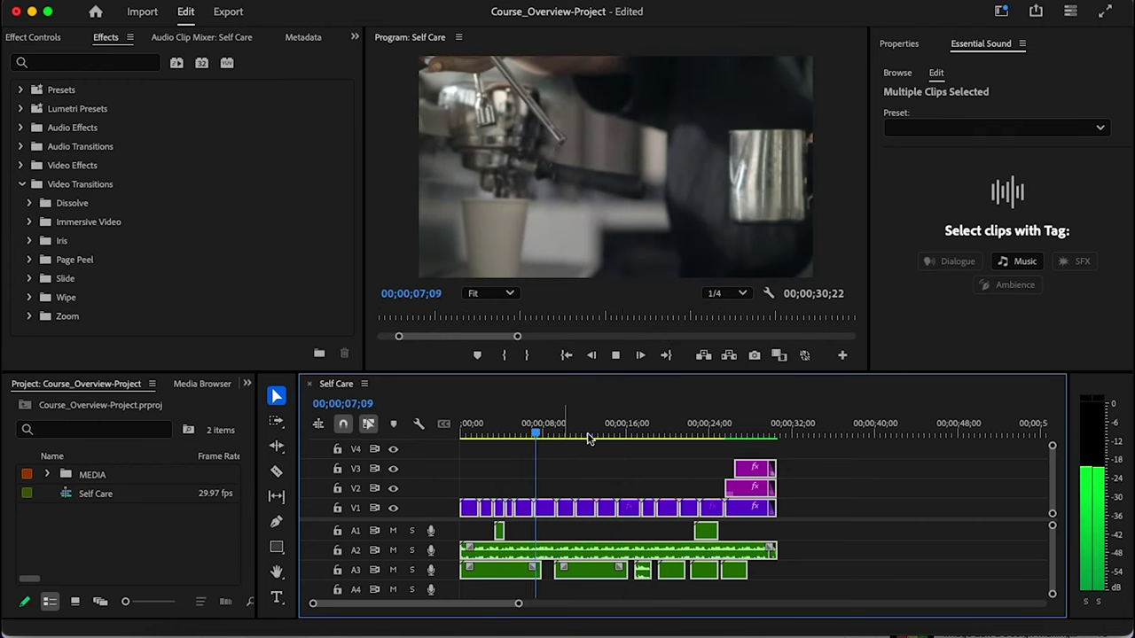
drag(596, 434, 621, 436)
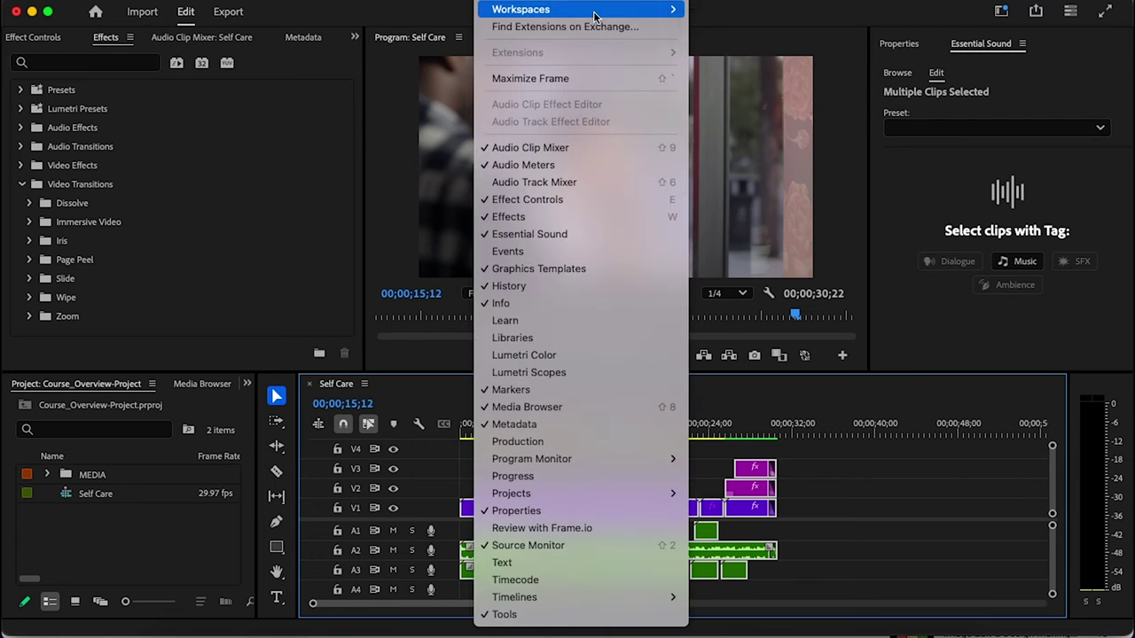
Choose Window > Workspaces > Captions and Graphics.
mouse_move(622, 15)
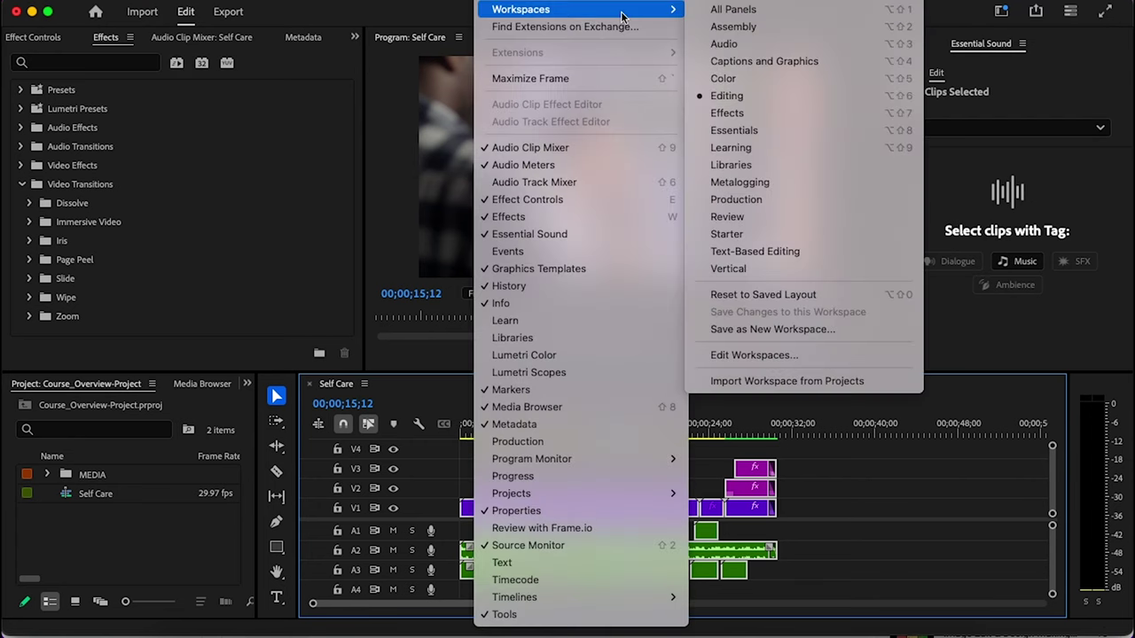
click(735, 61)
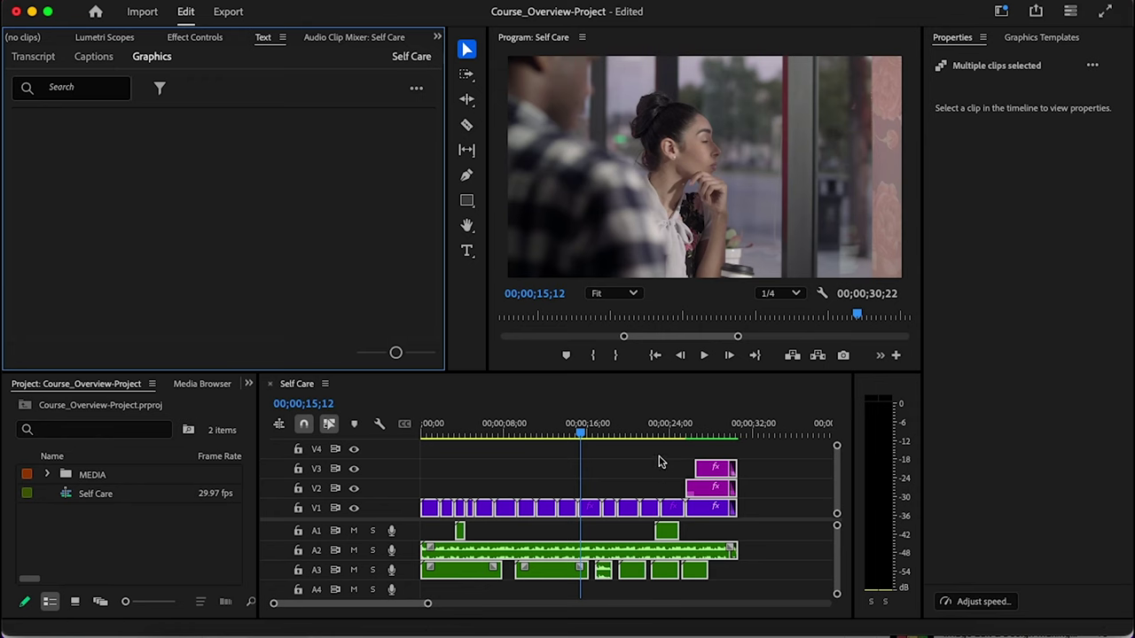
Jump to the subscribe graphic, then return to 00;00;00;00 and select the A2 music clip.
click(776, 486)
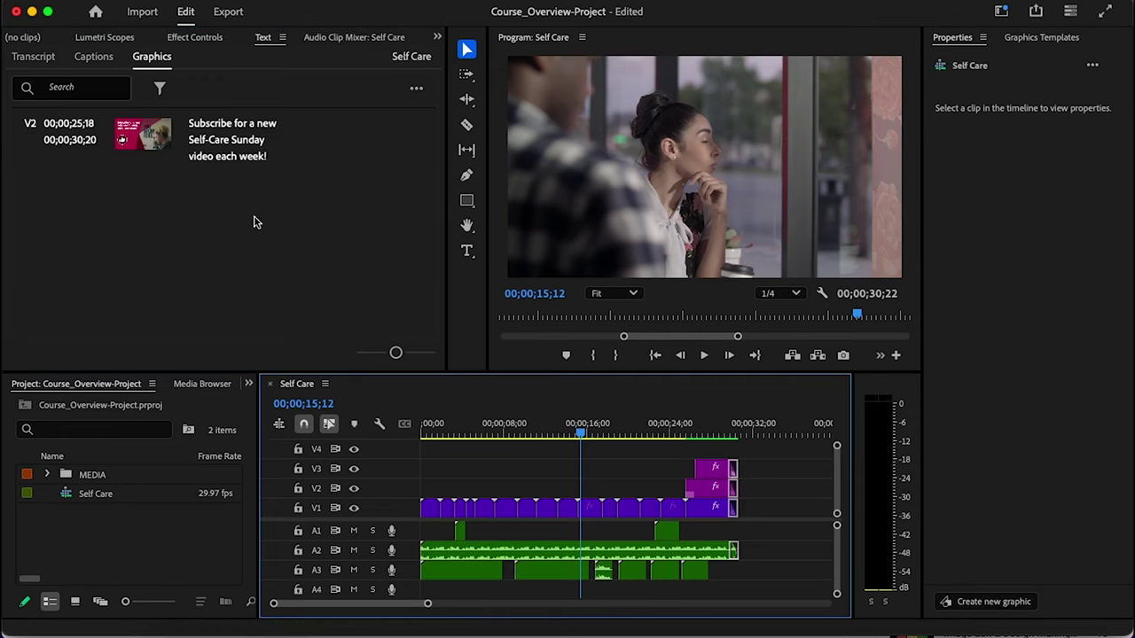
click(211, 147)
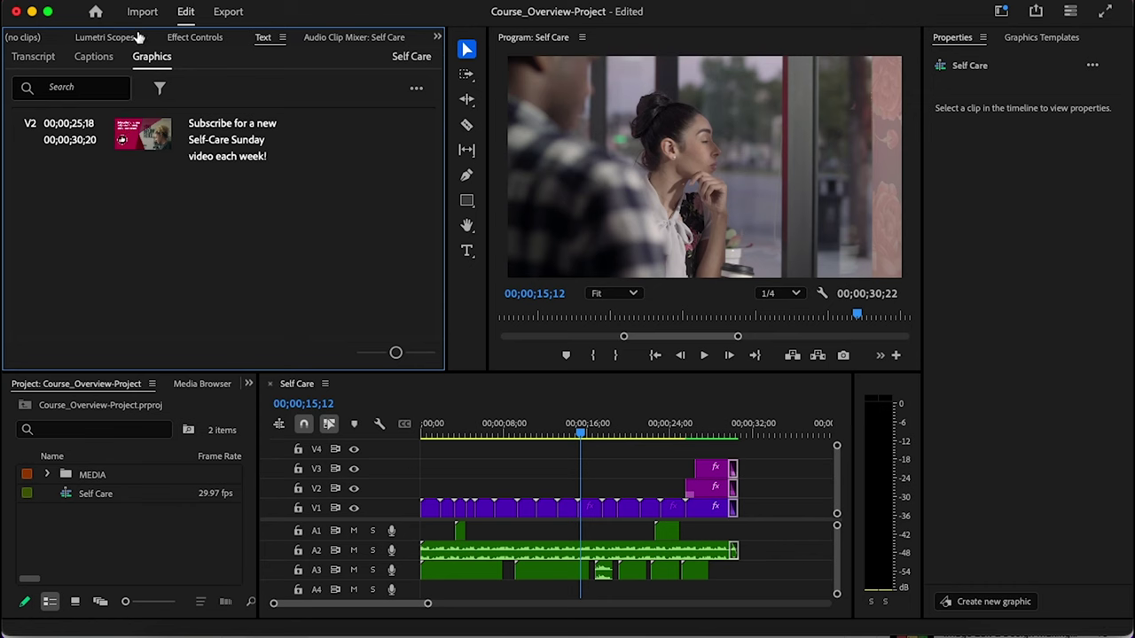
click(319, 175)
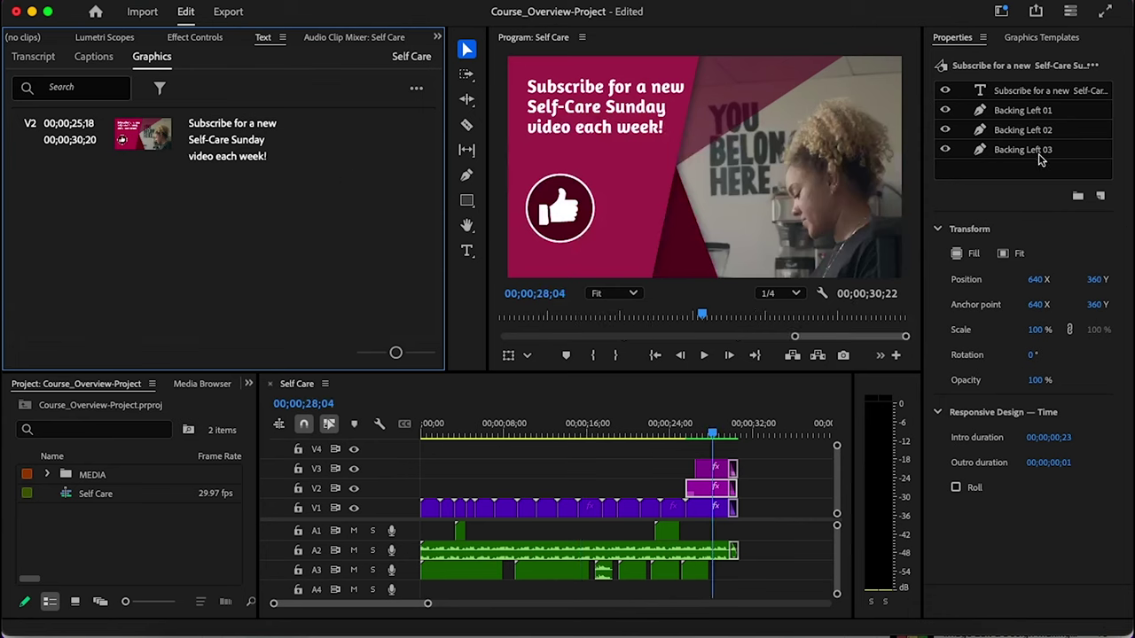
drag(610, 437, 423, 437)
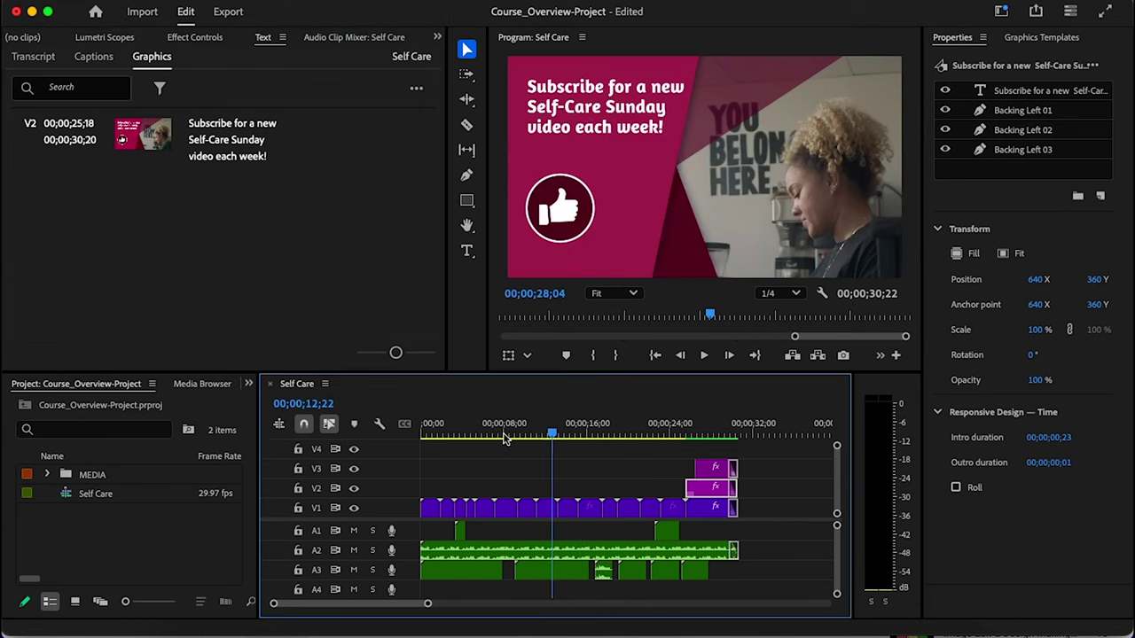
click(528, 551)
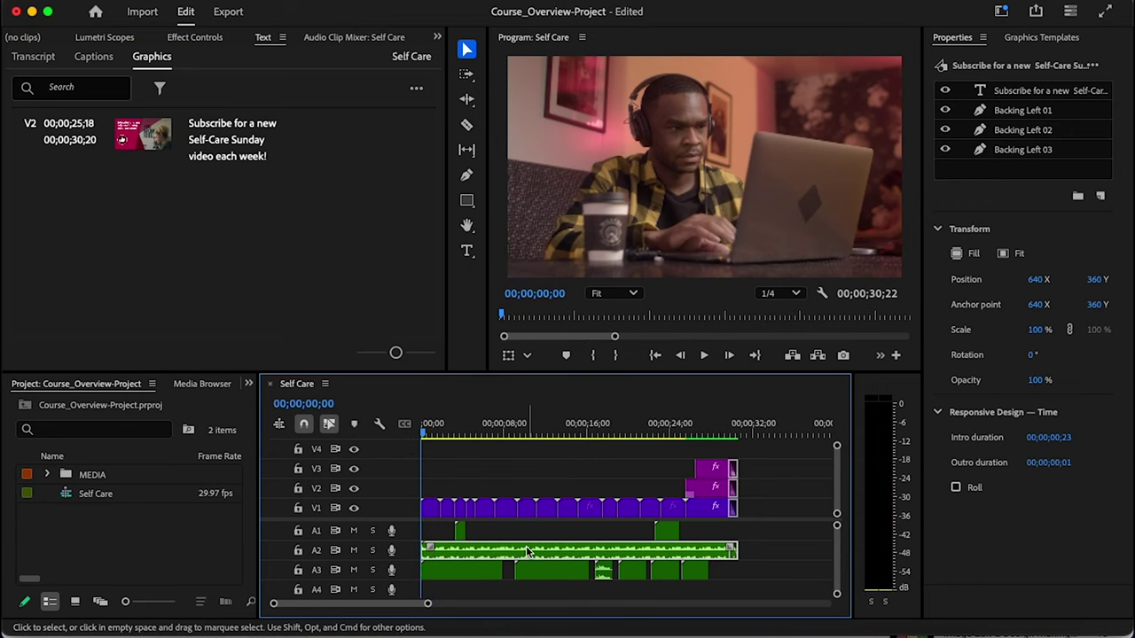
Show the Self Care transcript in the Text panel and select the A2 music clip.
click(40, 69)
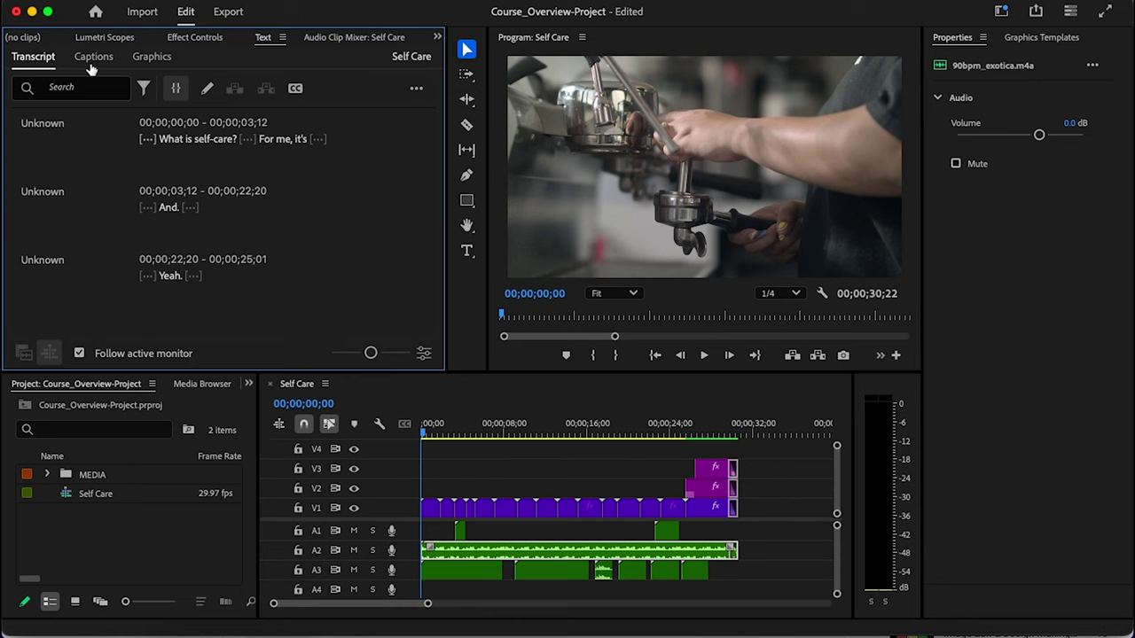
click(658, 452)
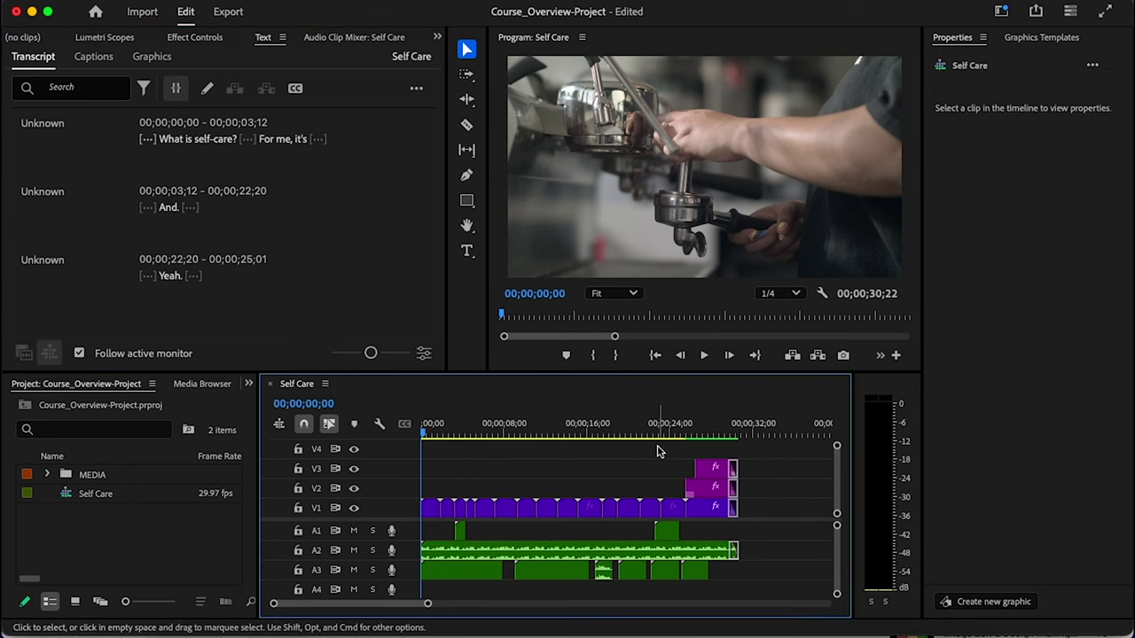
key(super+a)
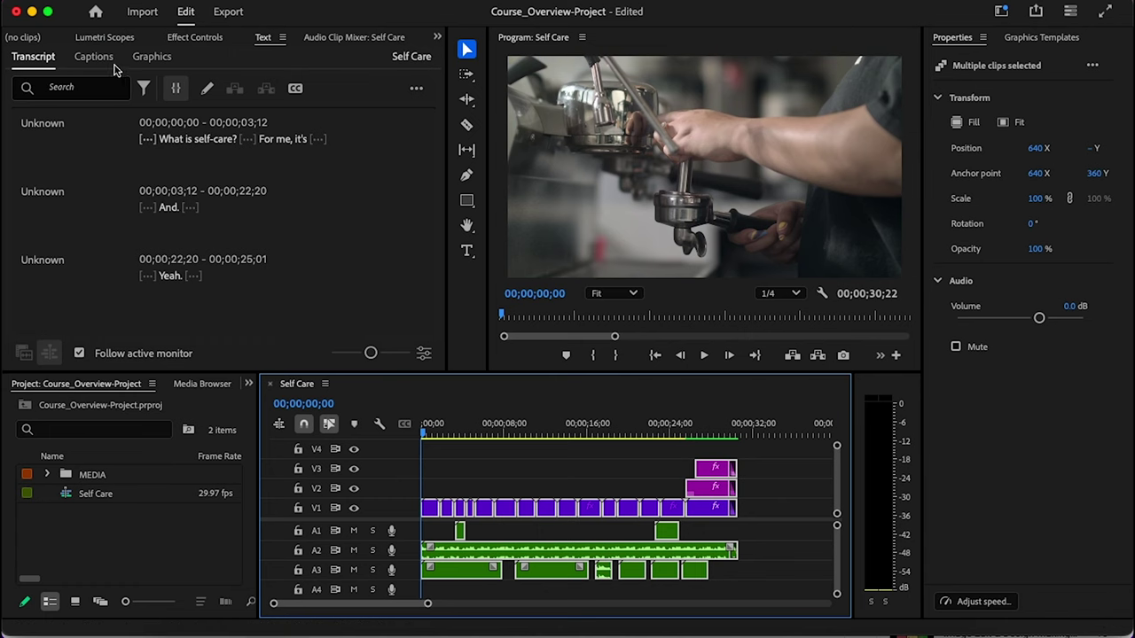
click(99, 59)
click(718, 551)
Play the sequence to about 06;27 and turn on Follow active monitor.
key(space)
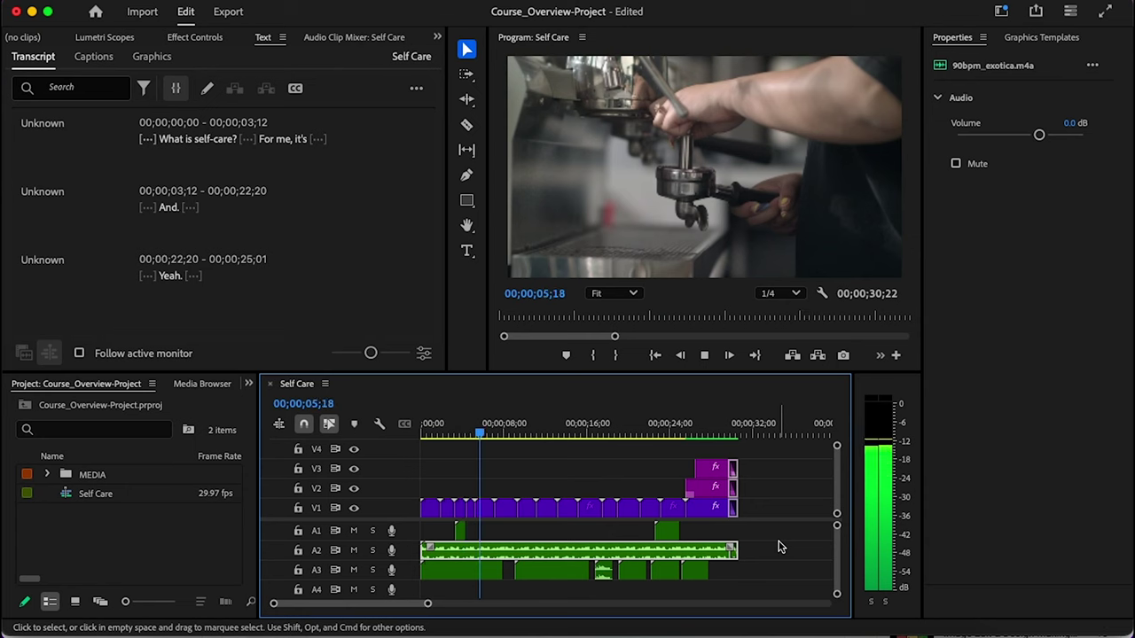
key(space)
click(79, 352)
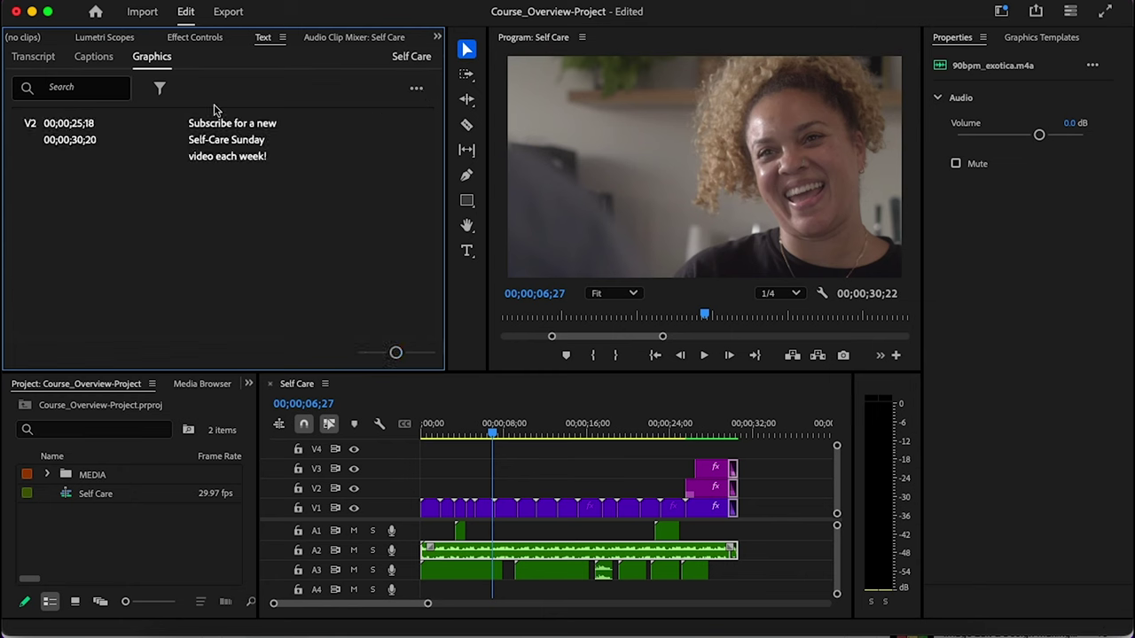
In the empty Captions tab, start a new caption track from the transcript.
click(94, 57)
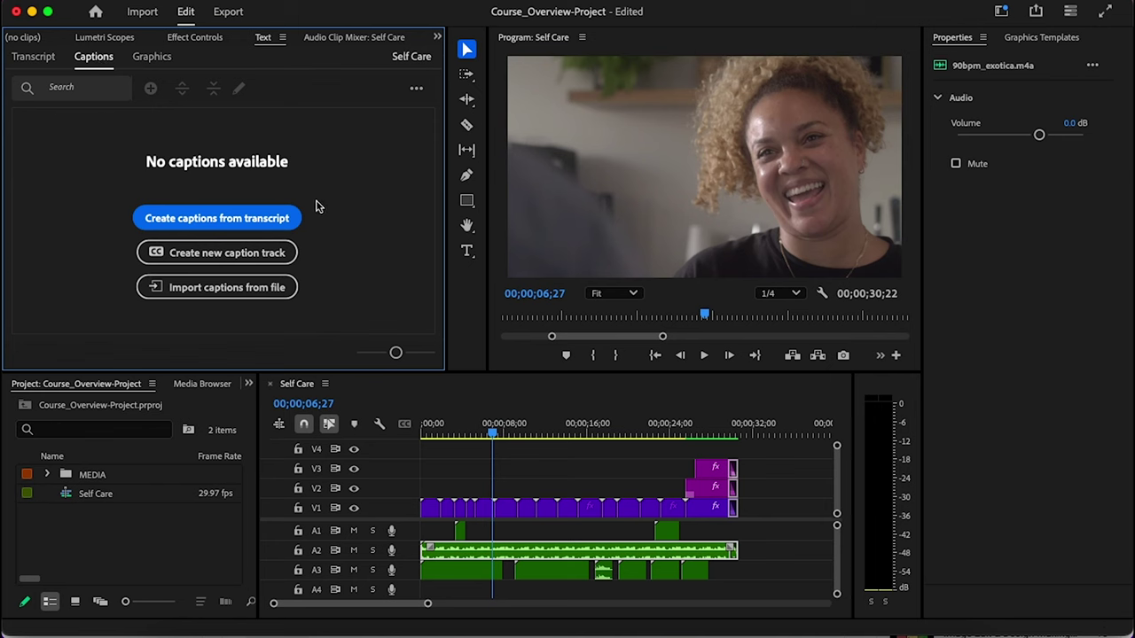
click(230, 228)
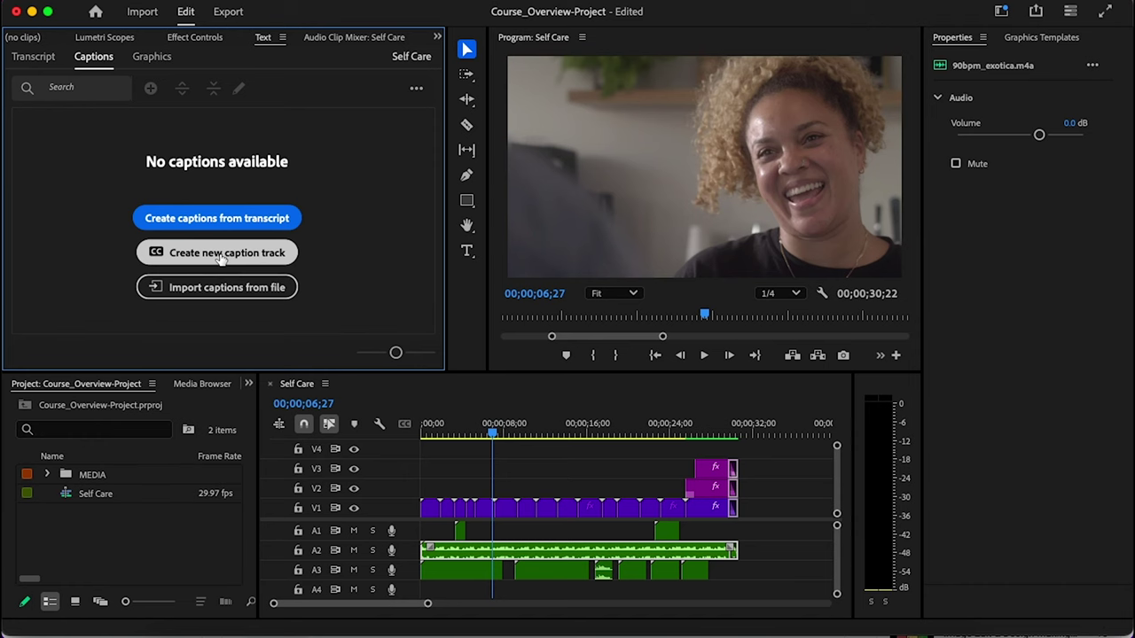
click(222, 256)
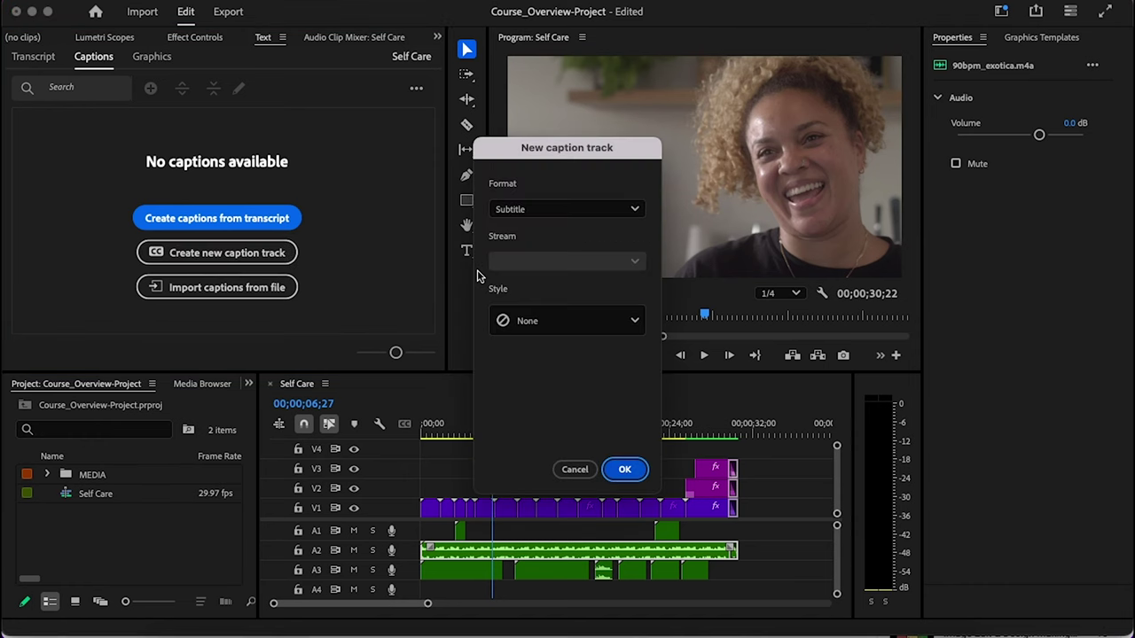
Create a C1 caption track with Subtitle format and no style.
click(551, 209)
click(538, 309)
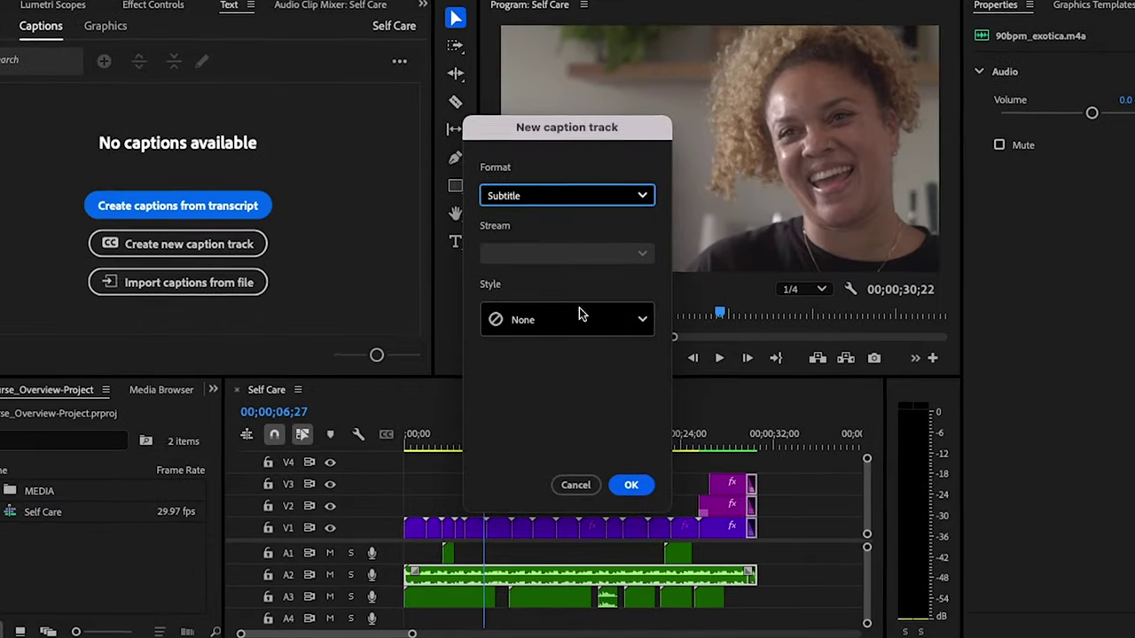
click(565, 321)
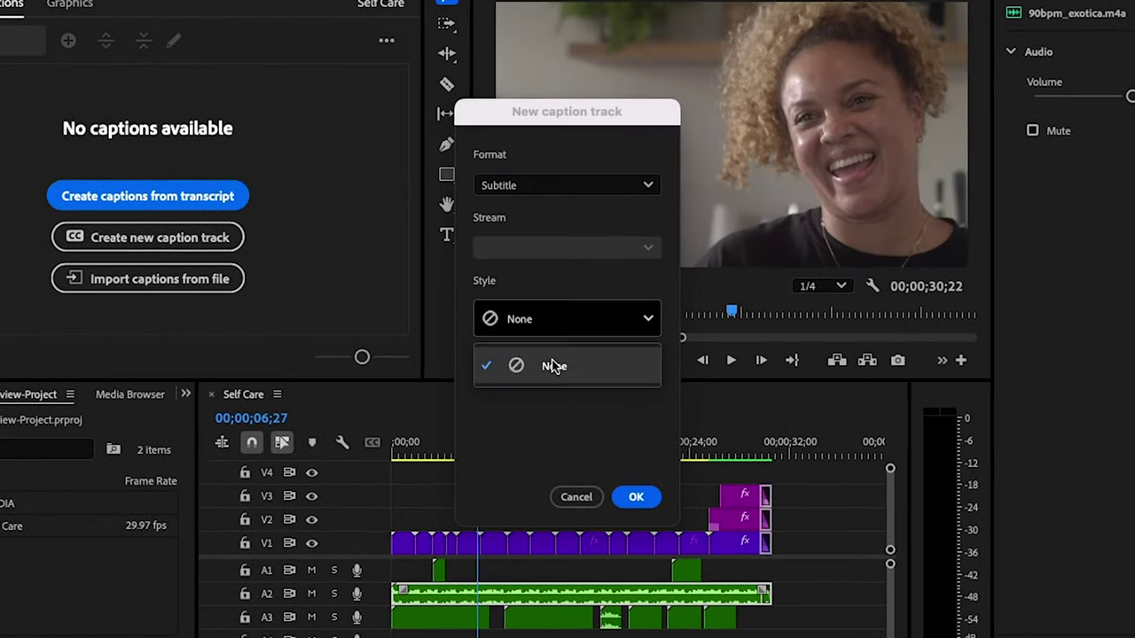
click(545, 365)
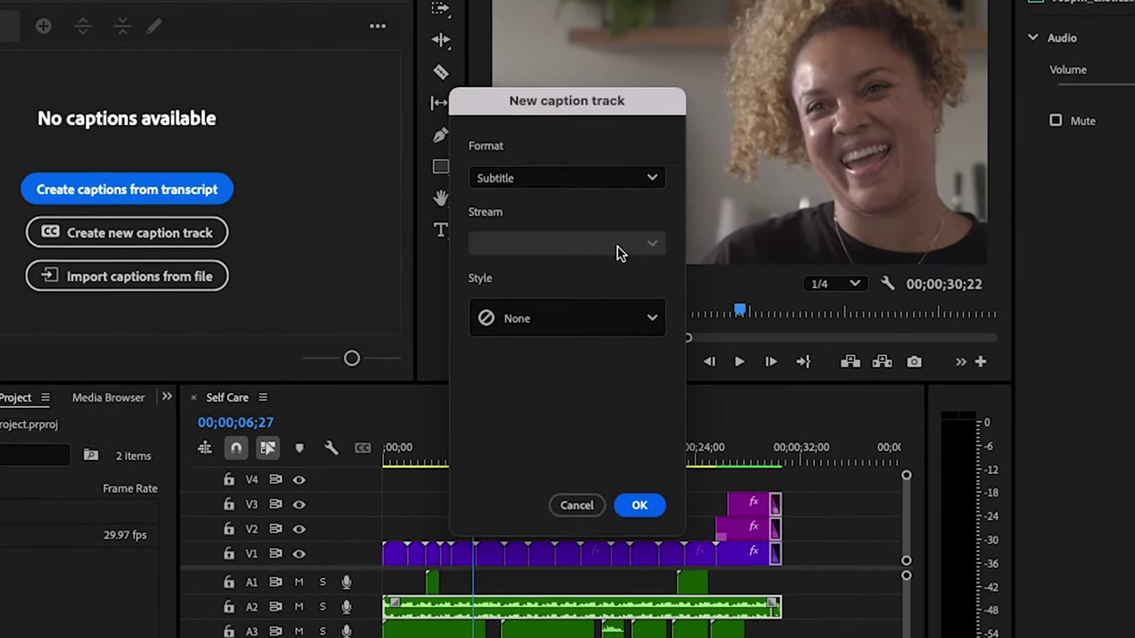
click(644, 516)
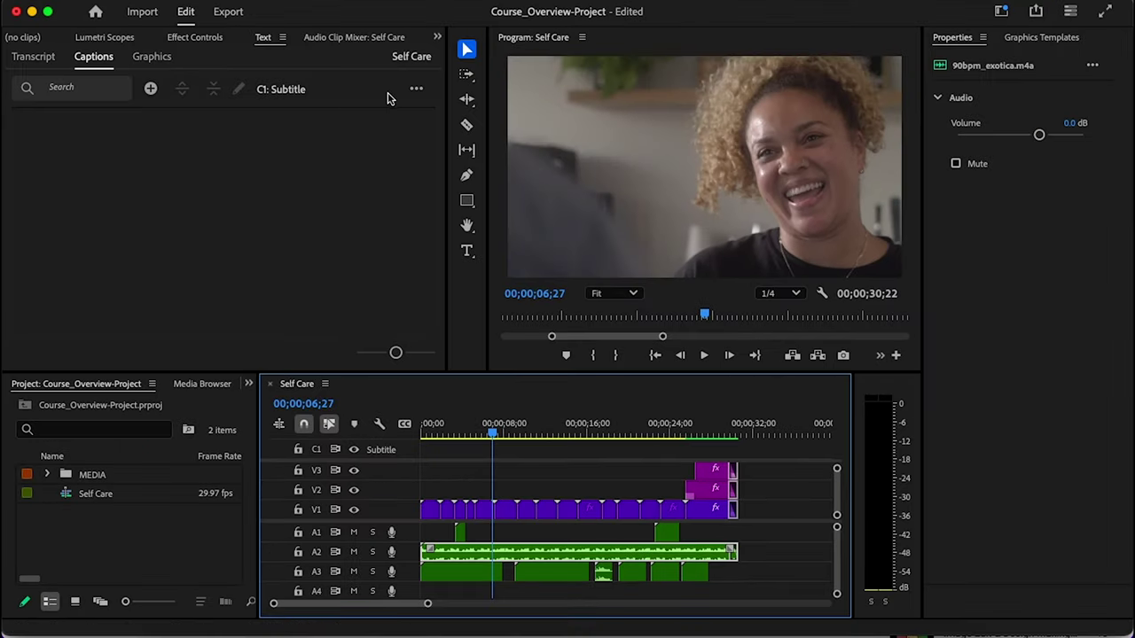
Delete the placeholder New Caption from C1 and return to the Transcript tab.
click(150, 91)
click(150, 90)
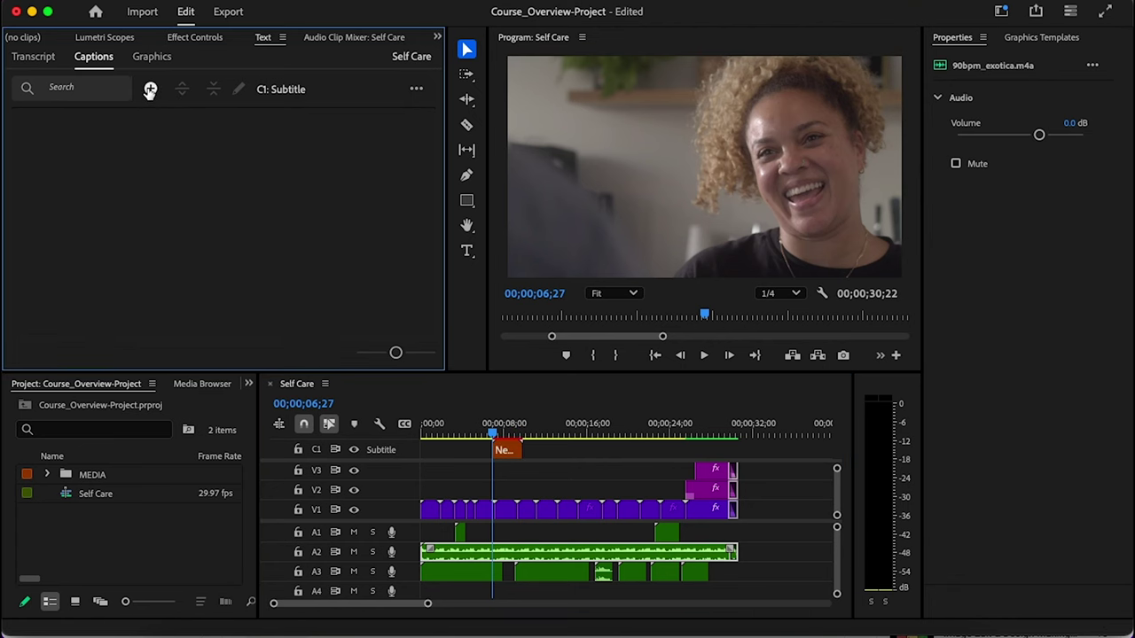
click(507, 450)
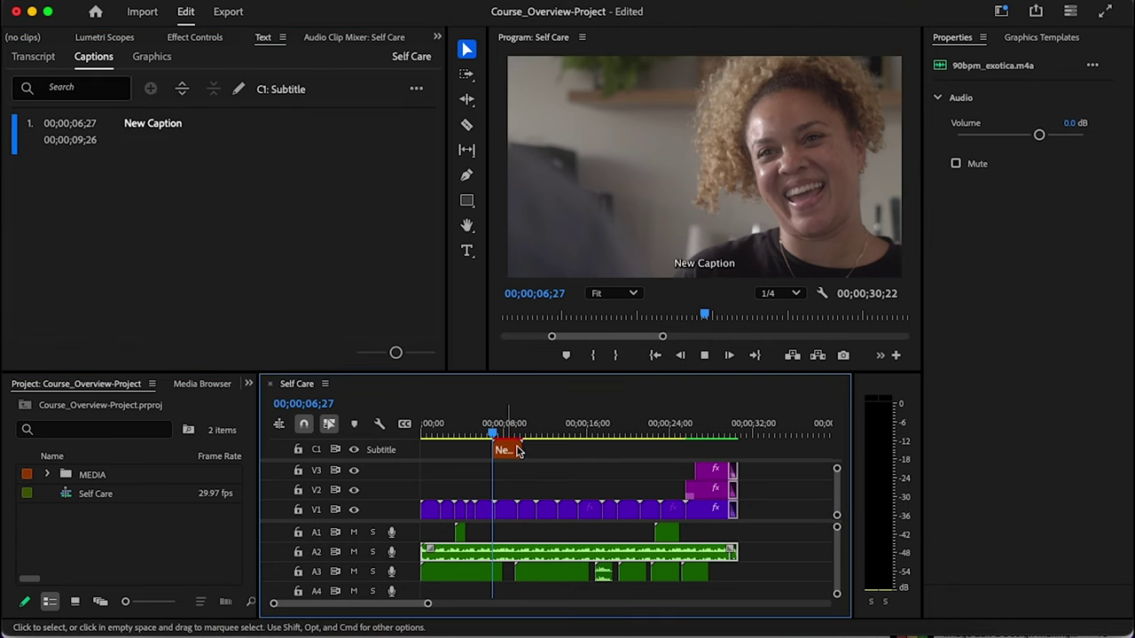
drag(493, 435, 495, 440)
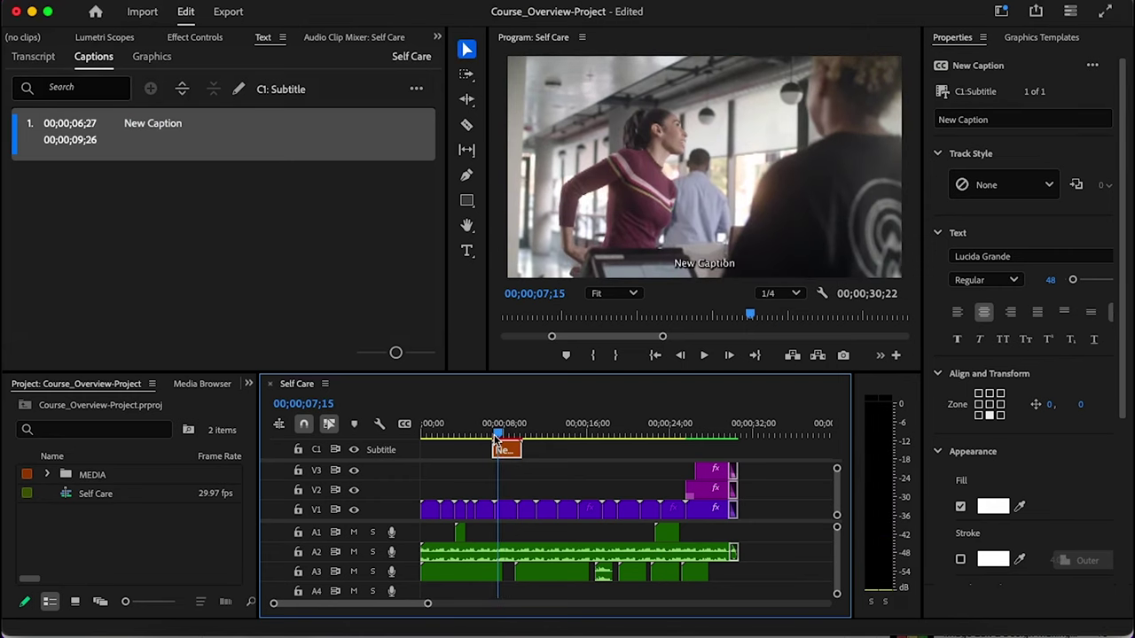
key(Delete)
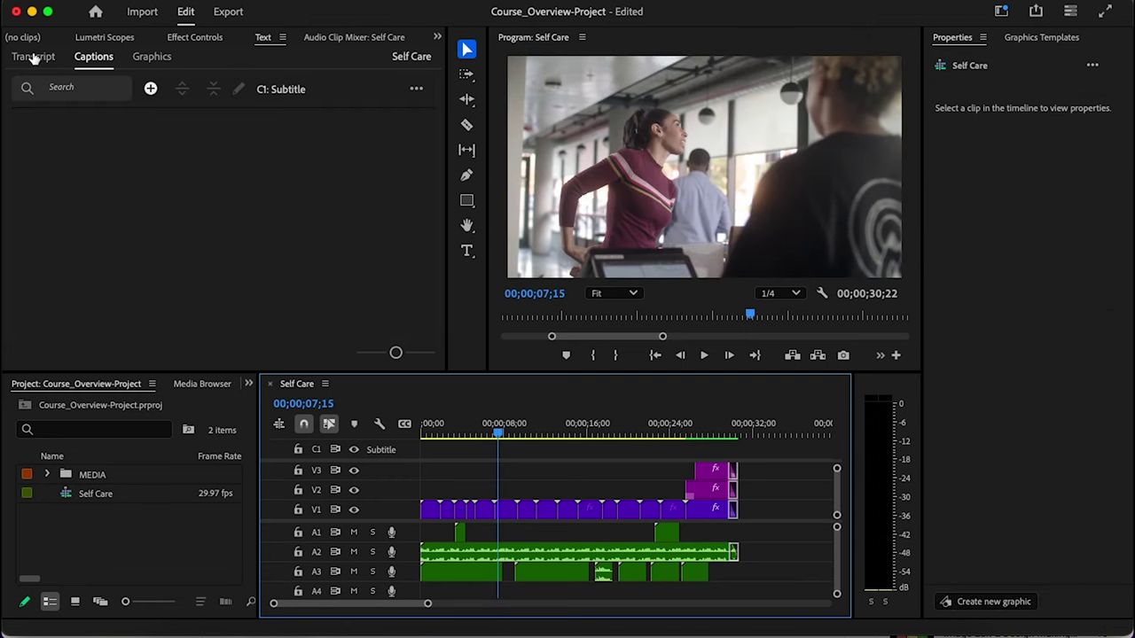
click(33, 58)
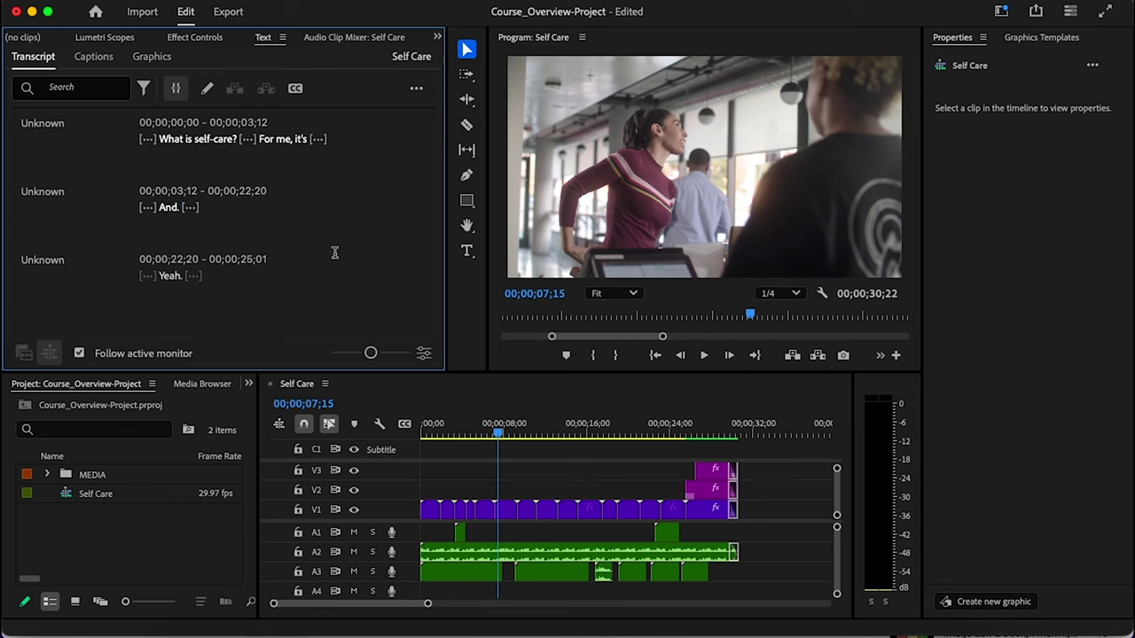
Create captions from the transcript onto a new C2 Subtitle track.
click(93, 57)
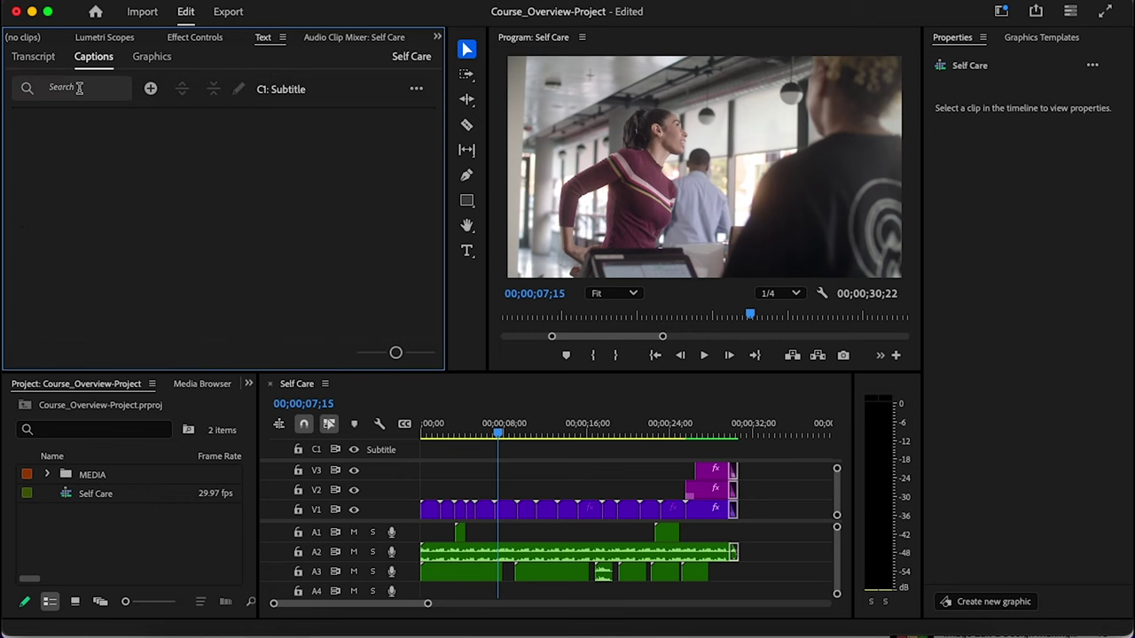
click(667, 557)
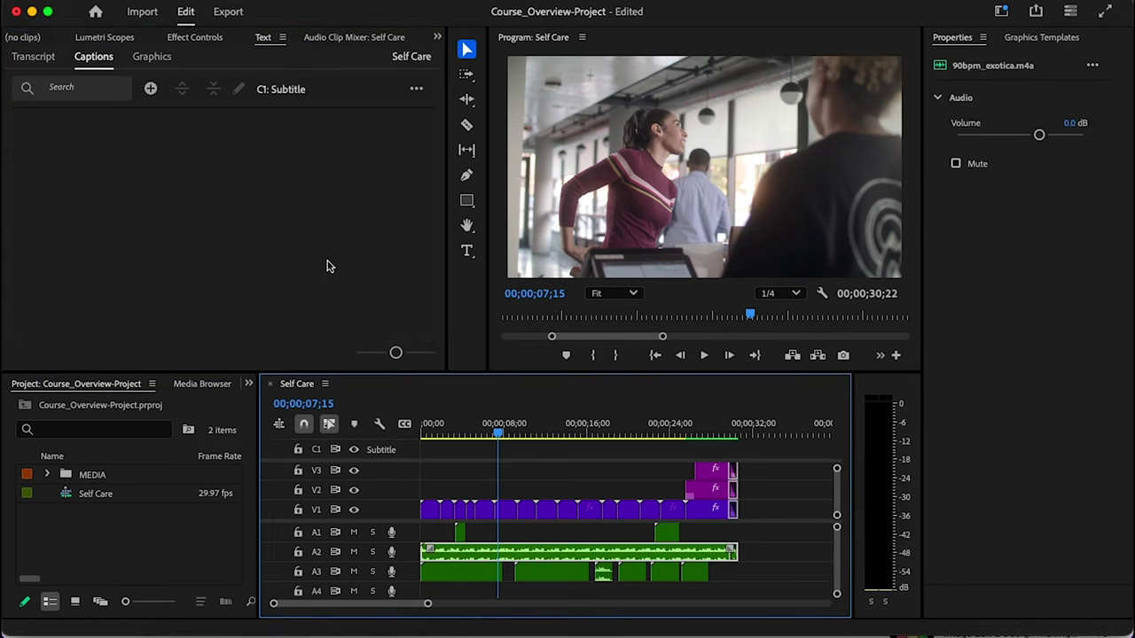
click(33, 56)
click(295, 87)
click(691, 375)
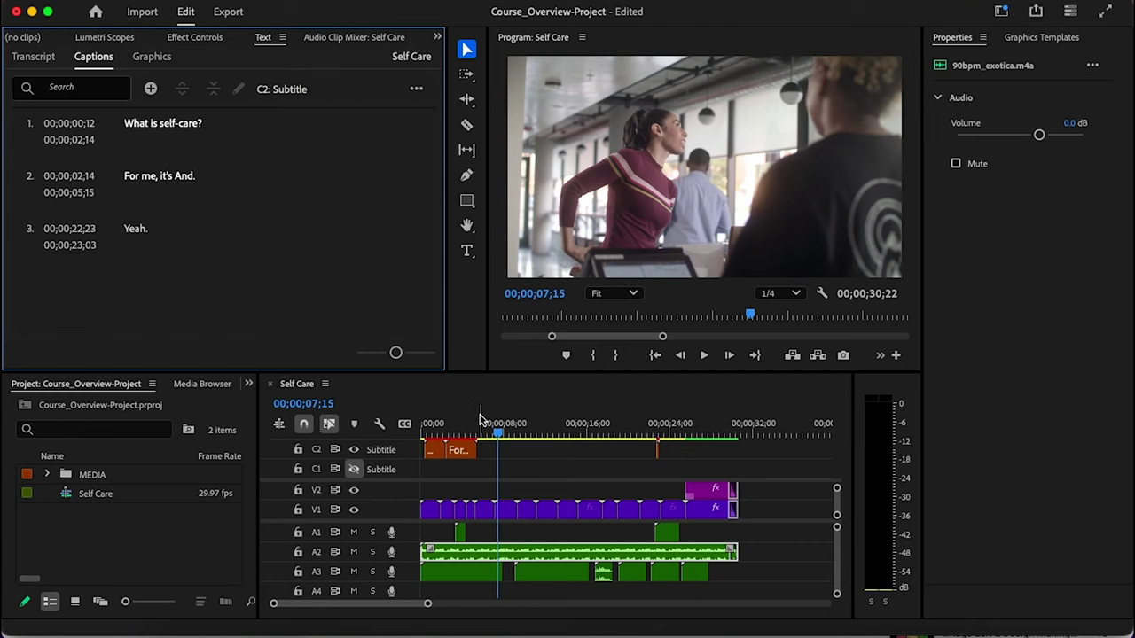
Play from the start to preview the 'What is self-care?' caption, with monitor zoom set to Fit.
drag(498, 433, 432, 434)
key(space)
key(space)
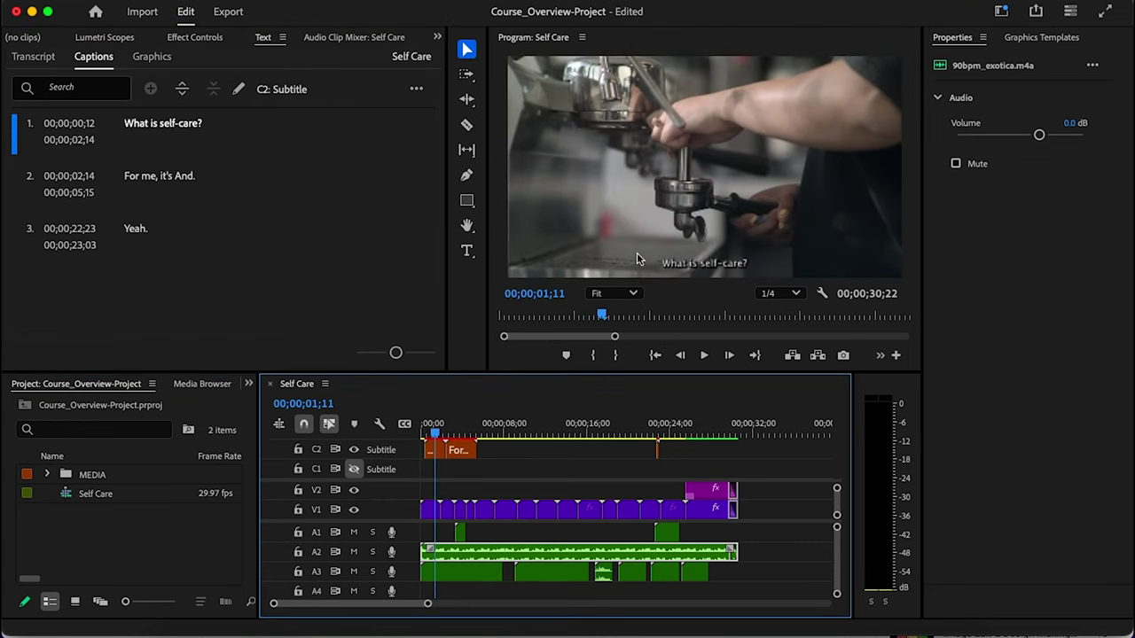
scroll(689, 249, up, 1)
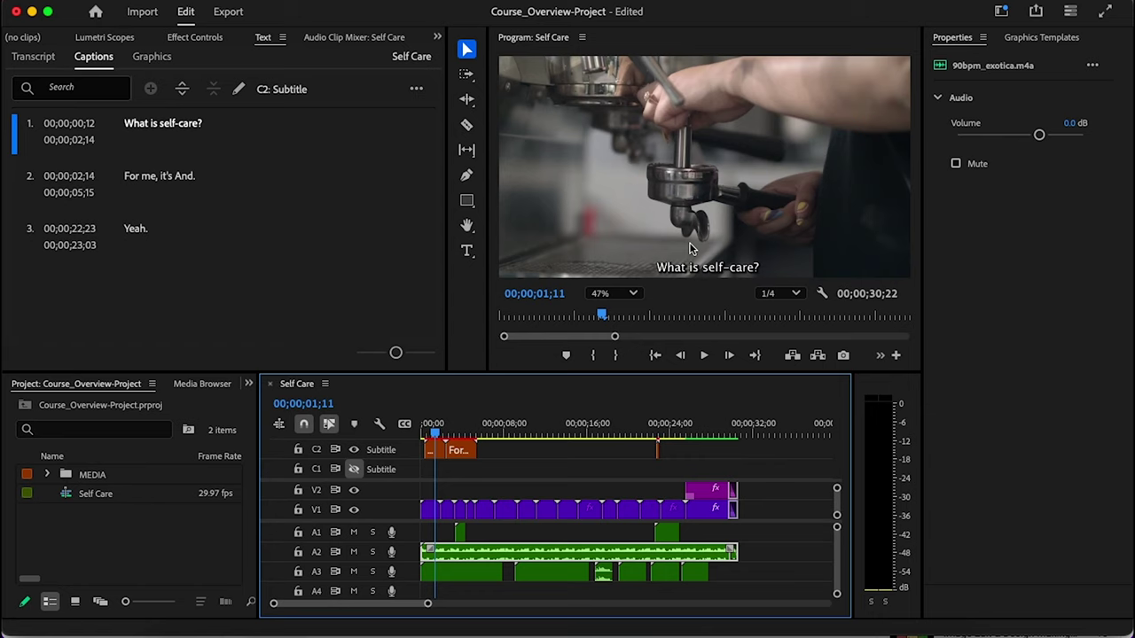
scroll(732, 271, down, 1)
scroll(732, 270, down, 1)
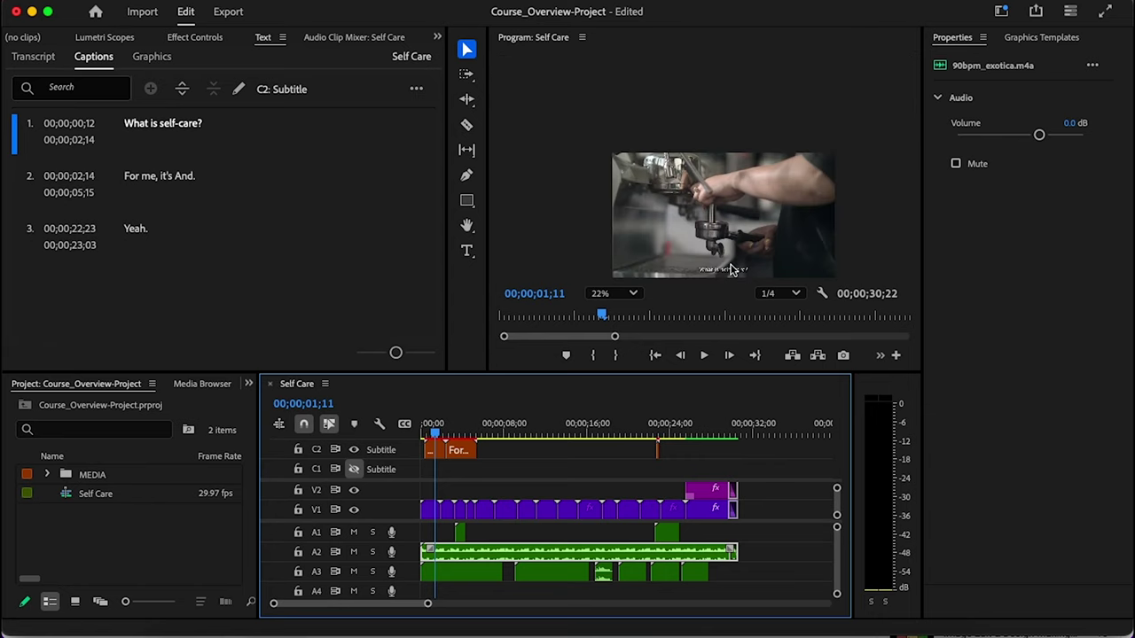
scroll(731, 270, down, 2)
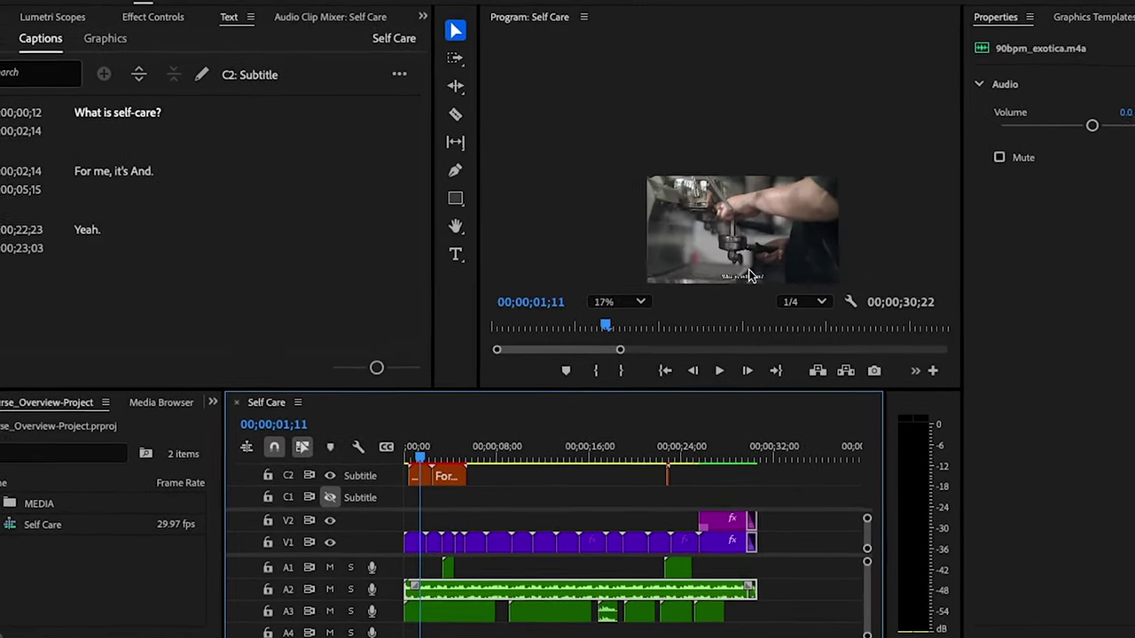
scroll(732, 270, up, 2)
scroll(760, 289, down, 1)
scroll(767, 302, up, 2)
scroll(772, 310, down, 1)
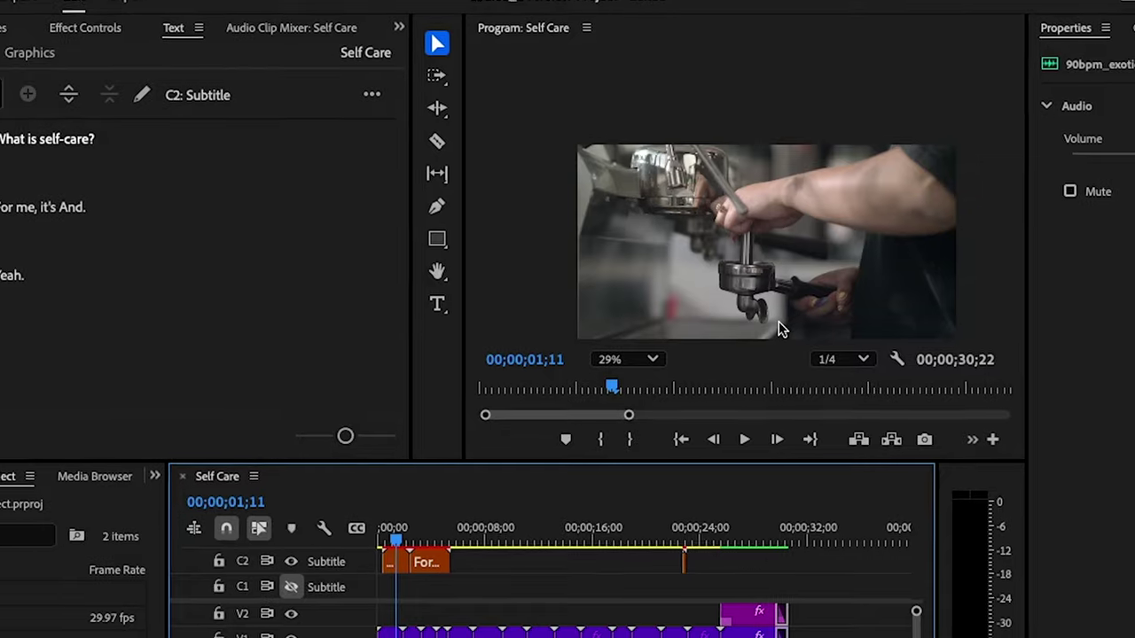
scroll(779, 315, down, 1)
scroll(725, 248, down, 1)
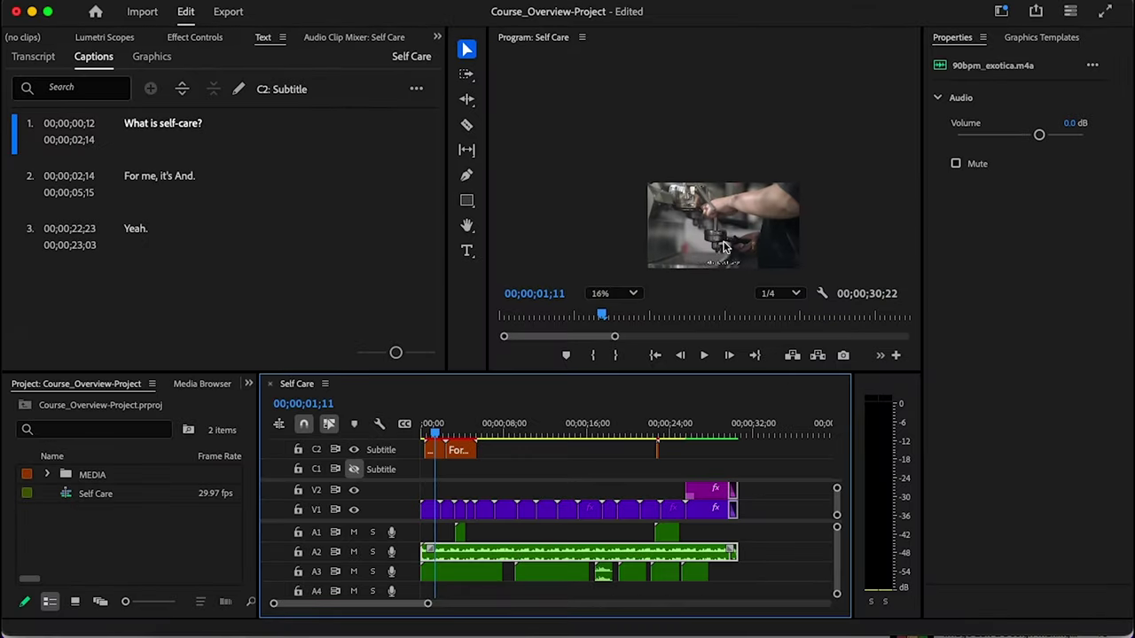
scroll(724, 249, up, 2)
scroll(723, 248, up, 1)
scroll(723, 247, up, 1)
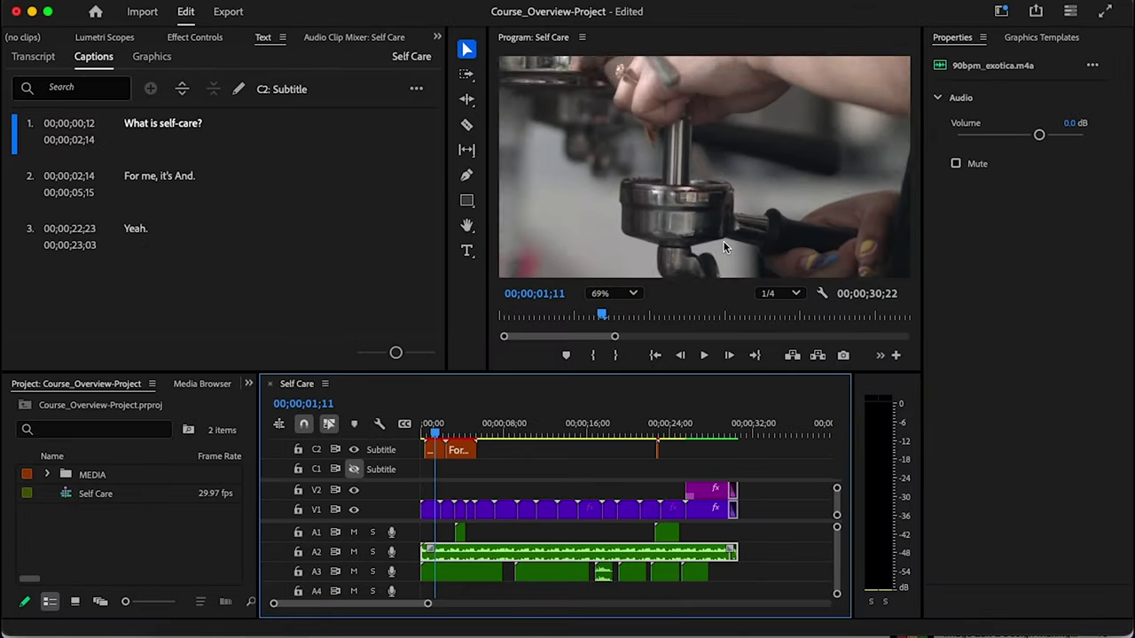
scroll(723, 248, up, 1)
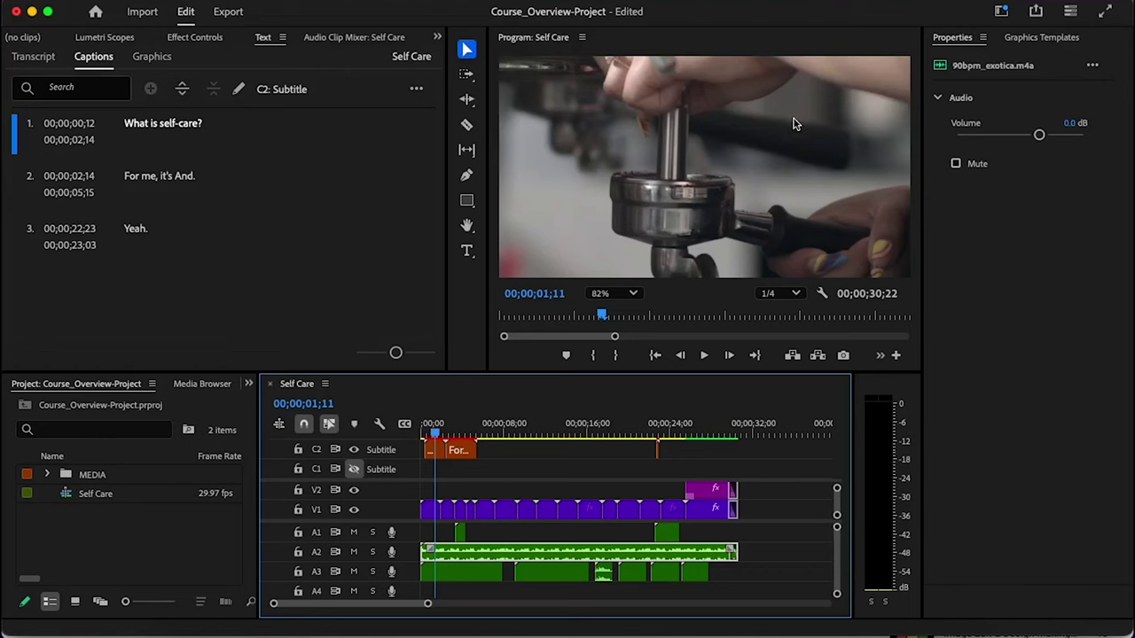
scroll(792, 121, down, 1)
scroll(793, 120, down, 1)
scroll(793, 121, up, 1)
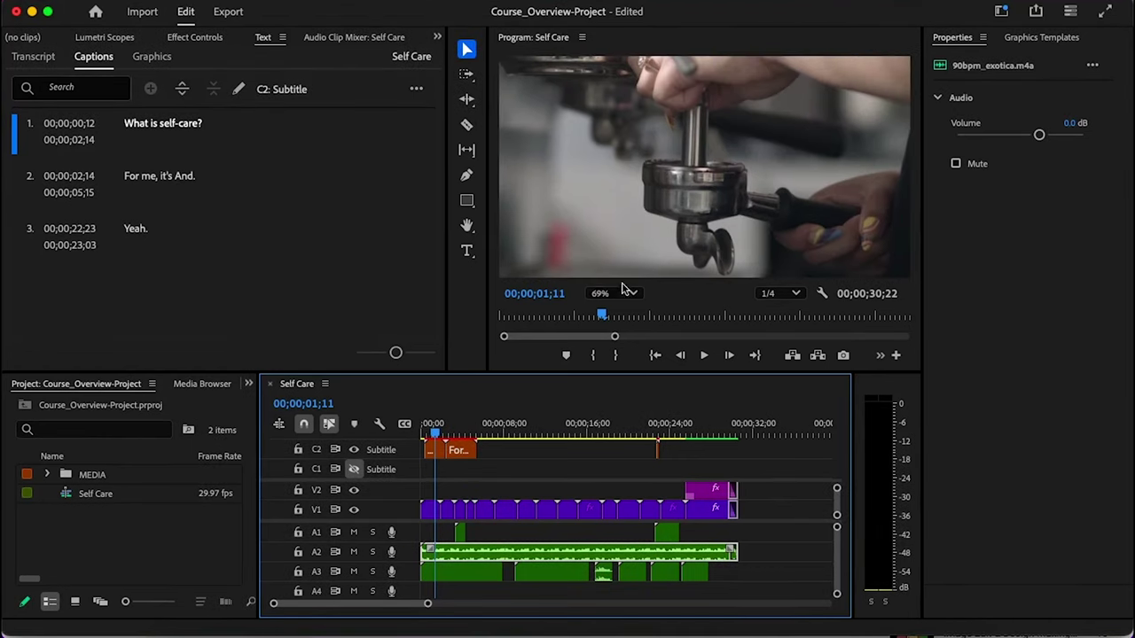
click(627, 292)
click(626, 319)
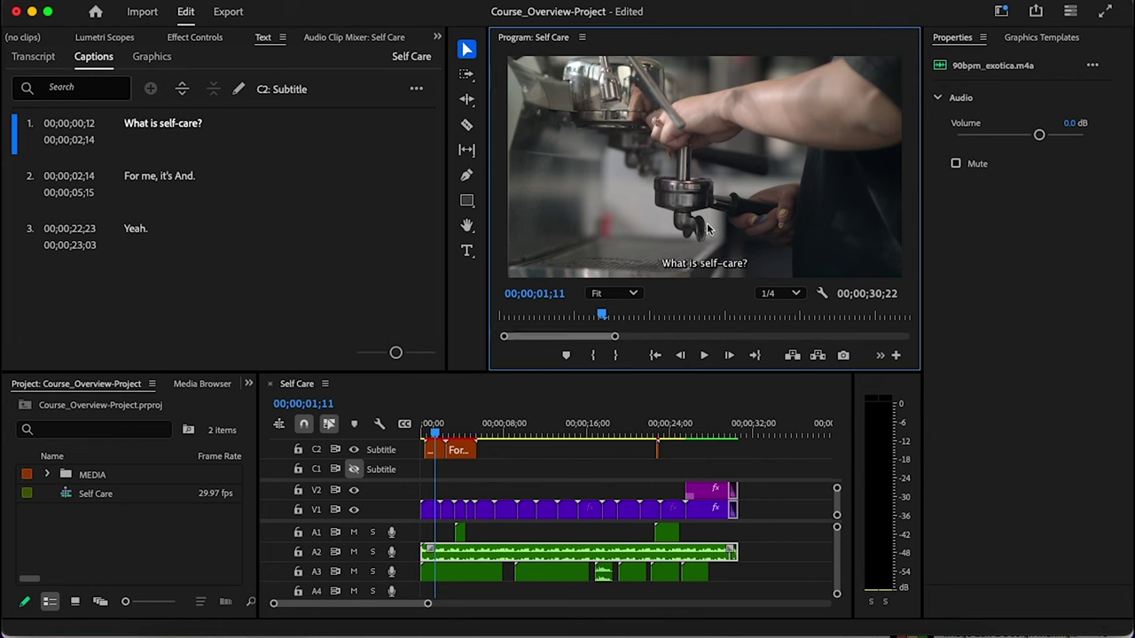
Select the 'For me, it's And.' caption and check the Subscribe graphic in Graphics.
click(460, 457)
click(461, 433)
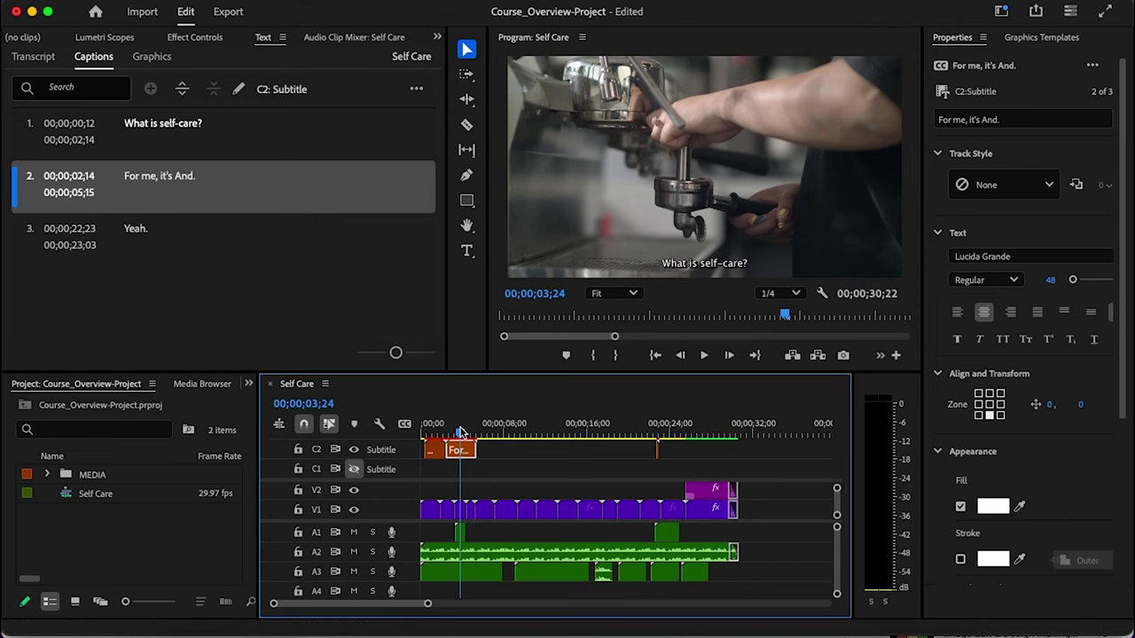
click(150, 66)
click(151, 57)
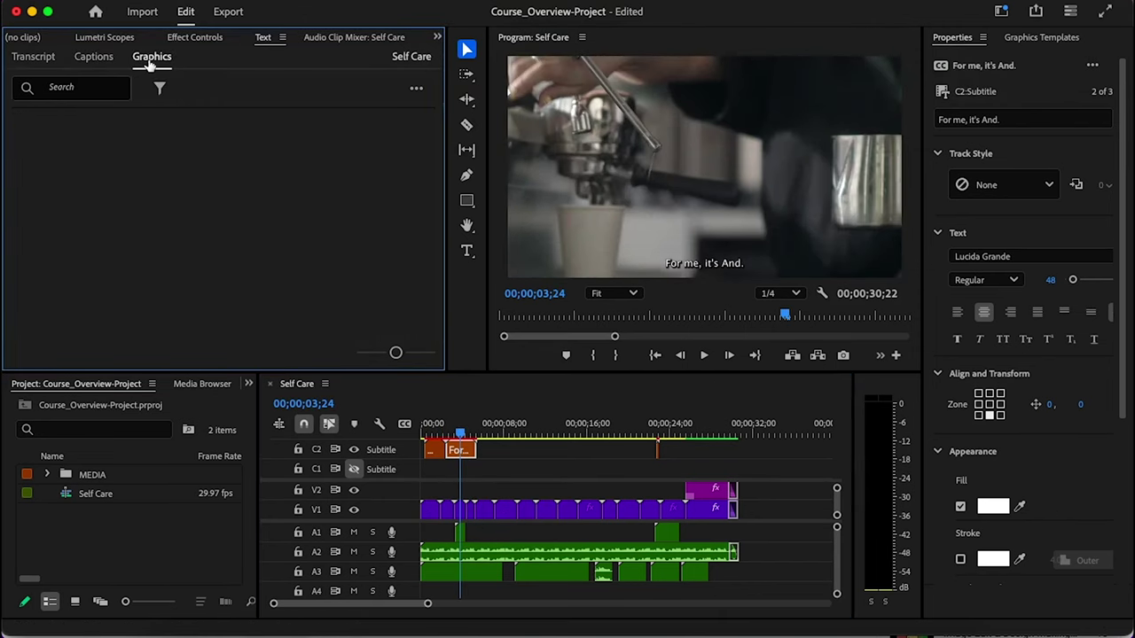
click(222, 152)
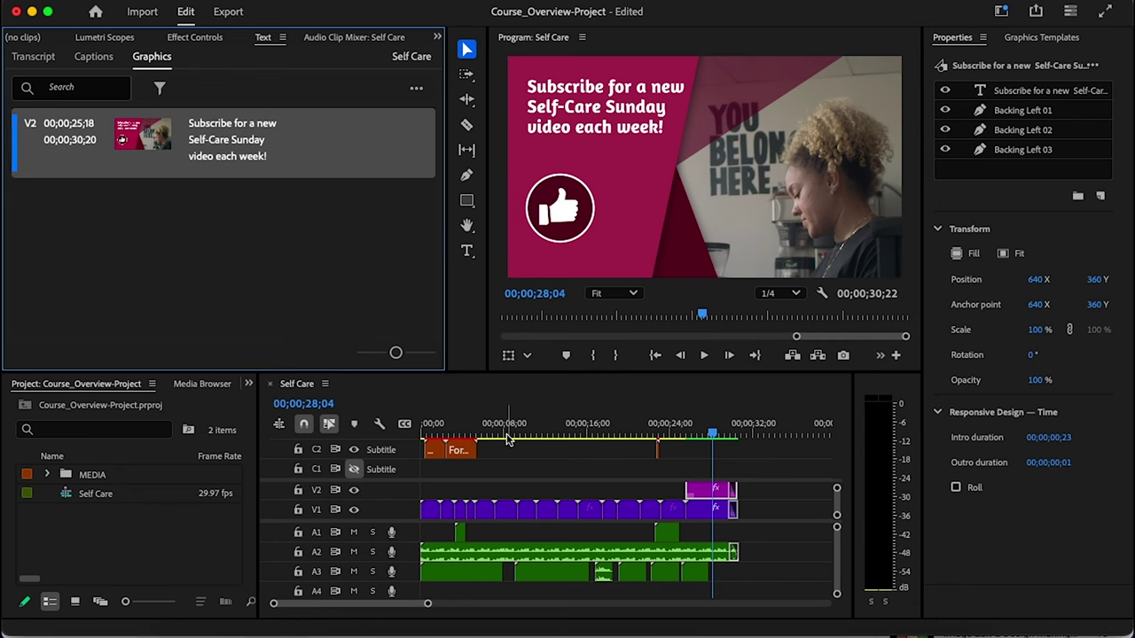
Reselect the caption at 00;00;04;03 to show its Lucida Grande 48 properties, widening the panel.
click(465, 435)
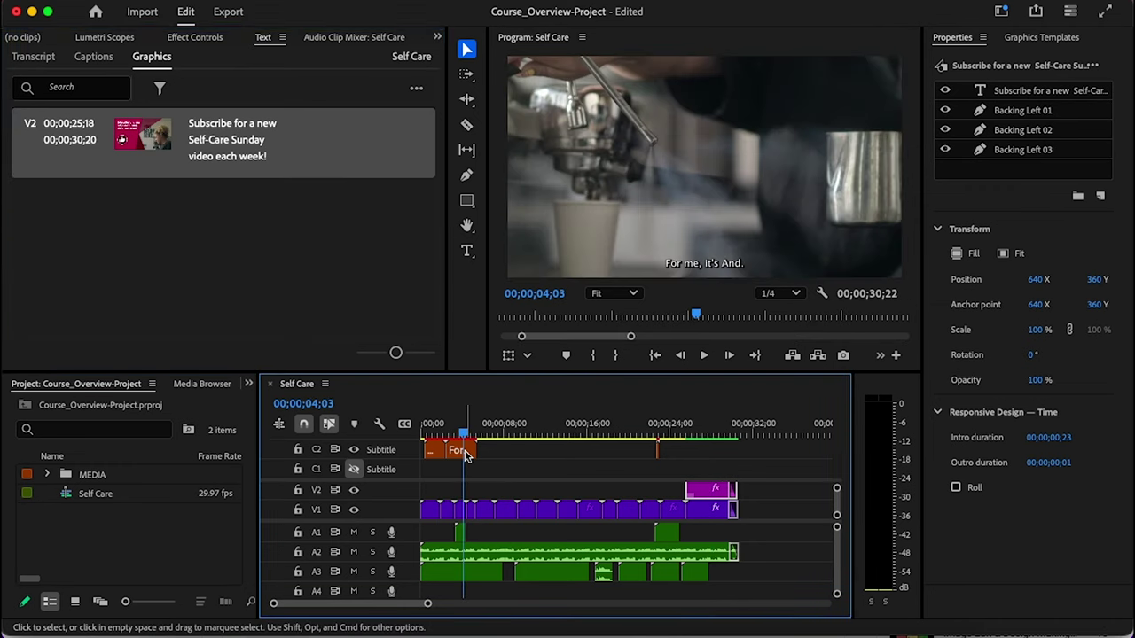
click(705, 264)
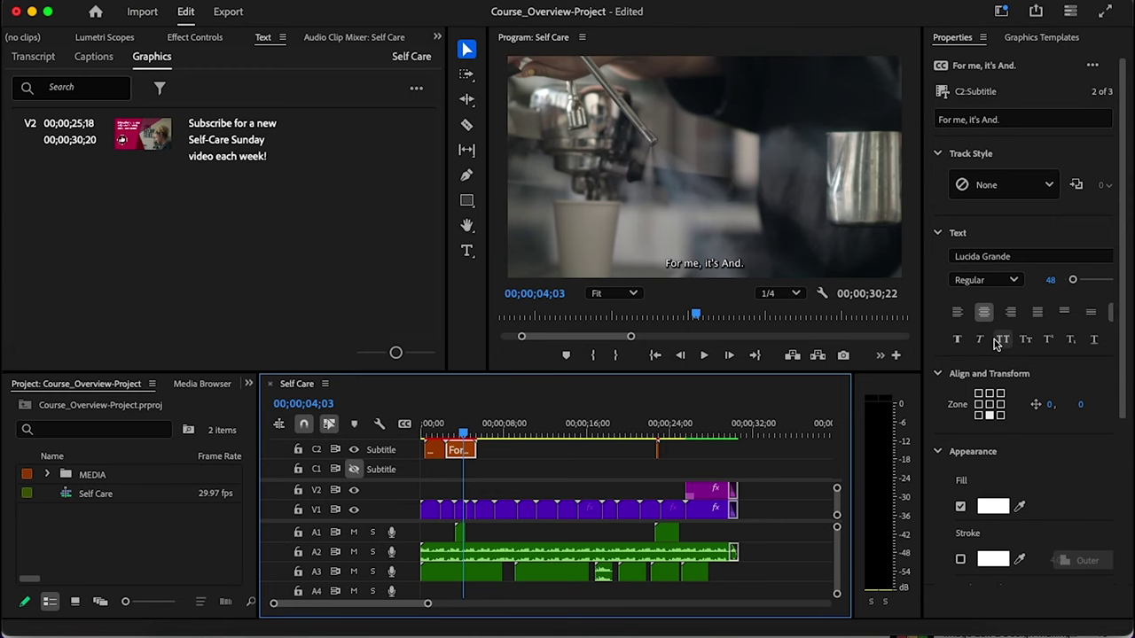
drag(922, 266, 848, 255)
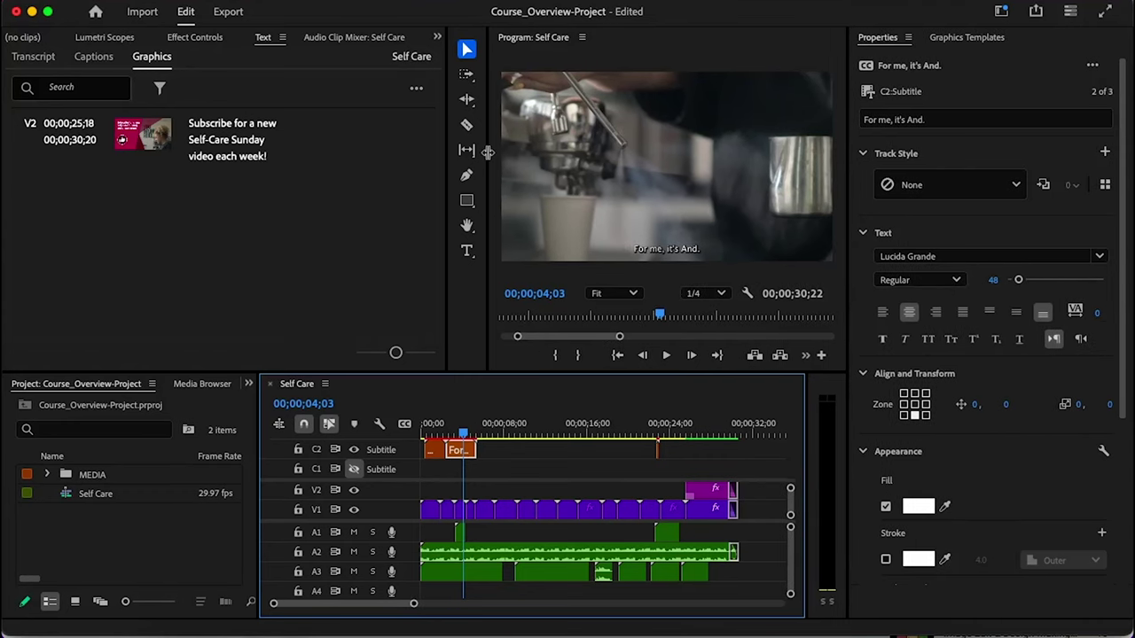
Widen the Program Monitor and collapse the caption Track Style section.
drag(459, 151, 374, 151)
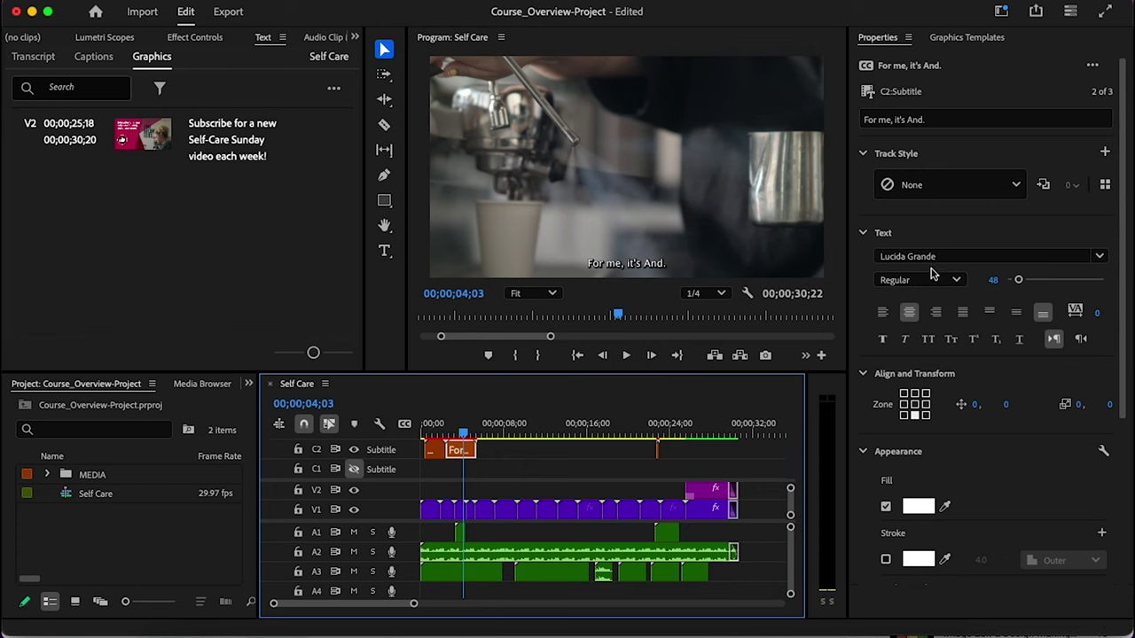
click(863, 155)
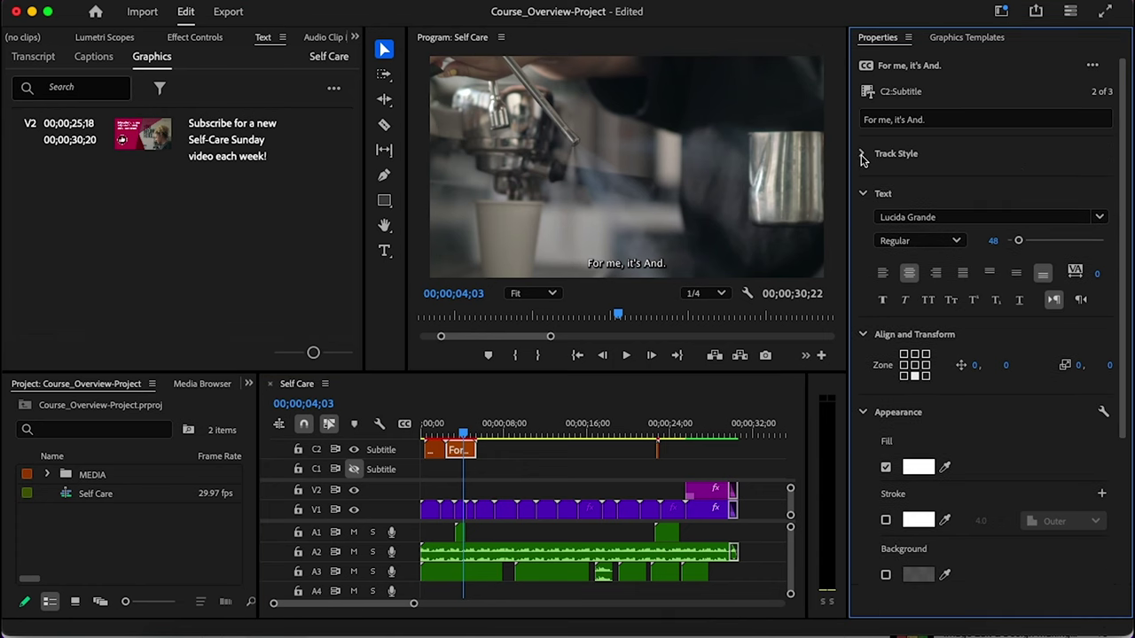
click(863, 155)
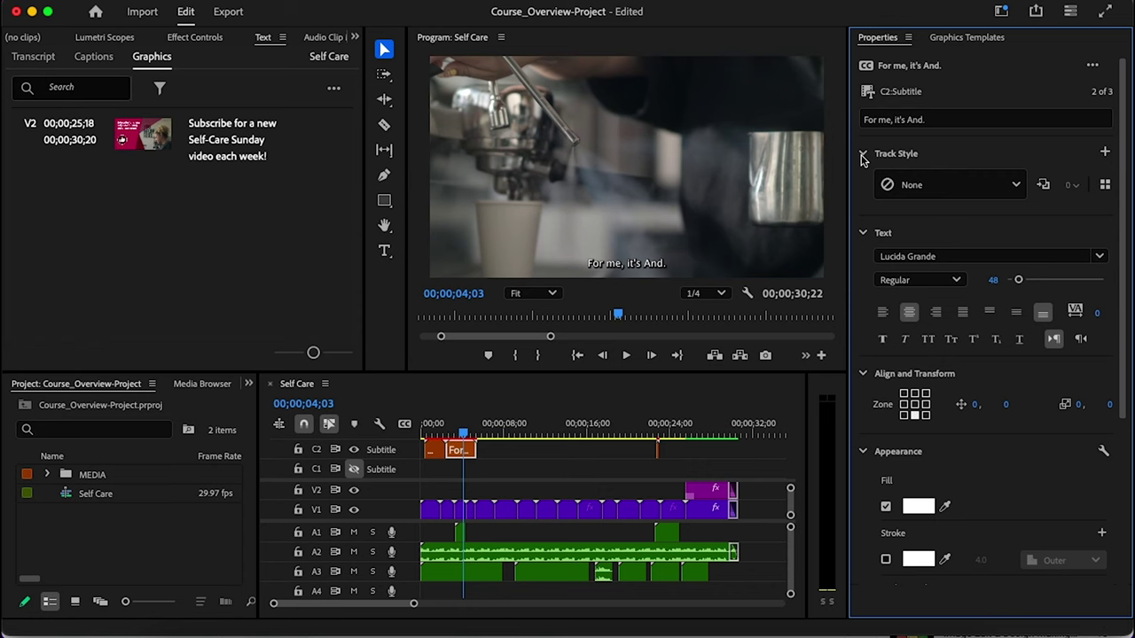
click(863, 155)
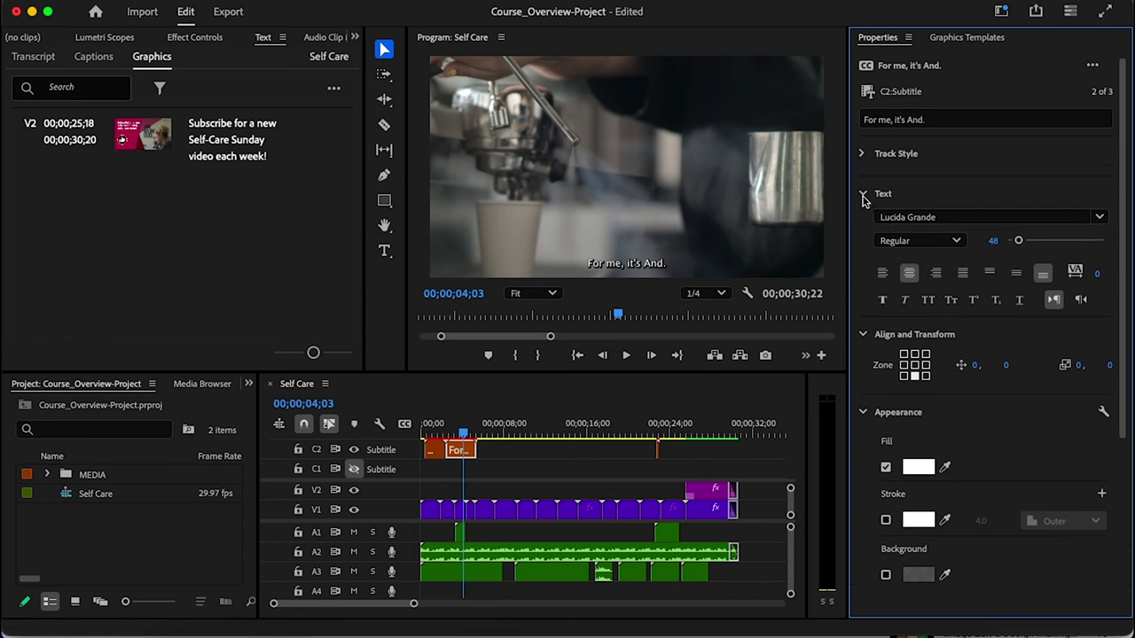
Collapse the Text section so Align and Transform, Appearance and Shadow show.
click(863, 195)
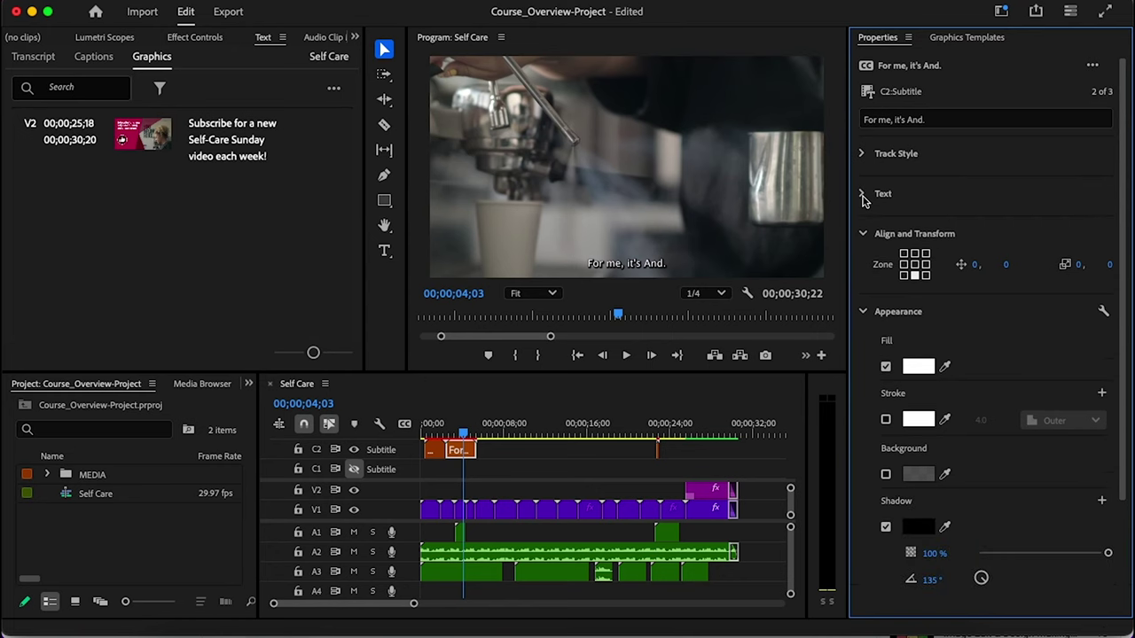
scroll(918, 328, down, 2)
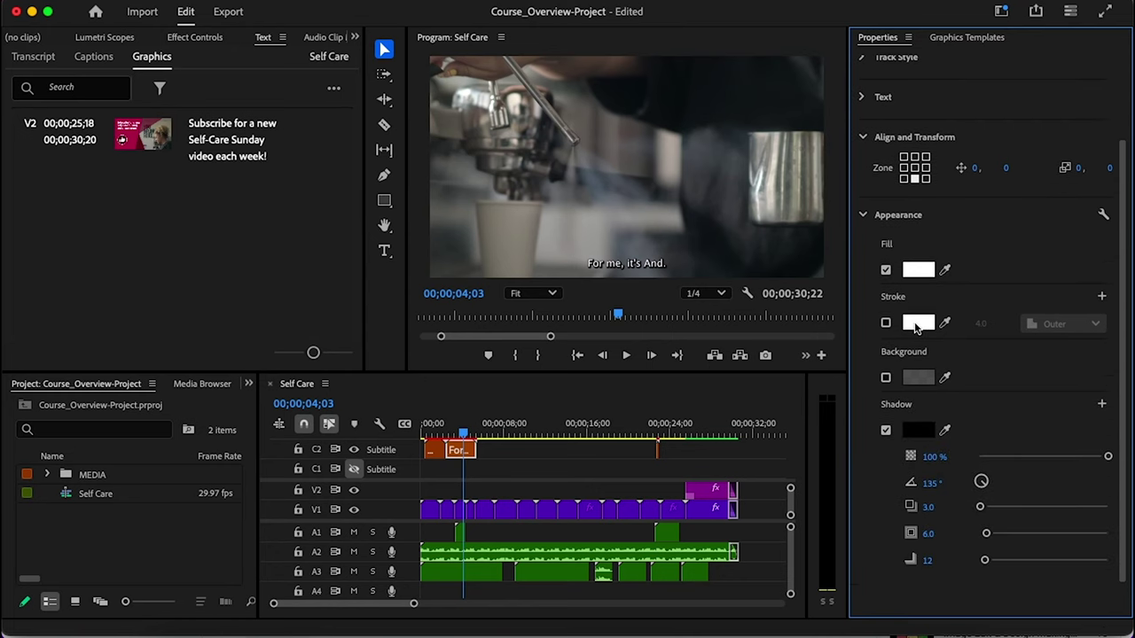
scroll(918, 396, up, 2)
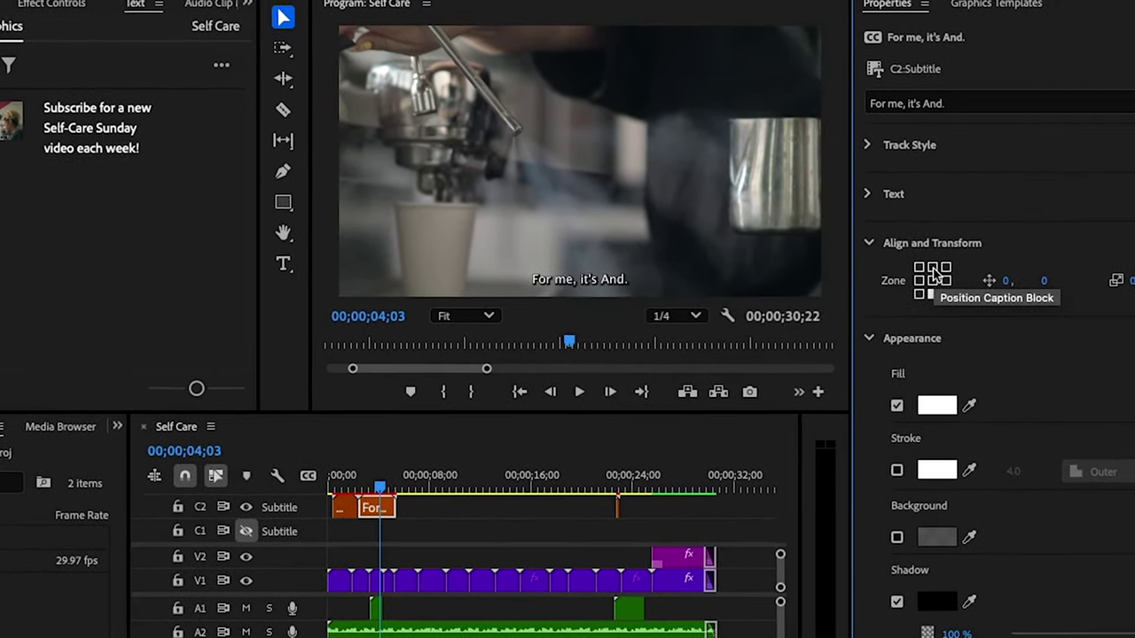
click(940, 264)
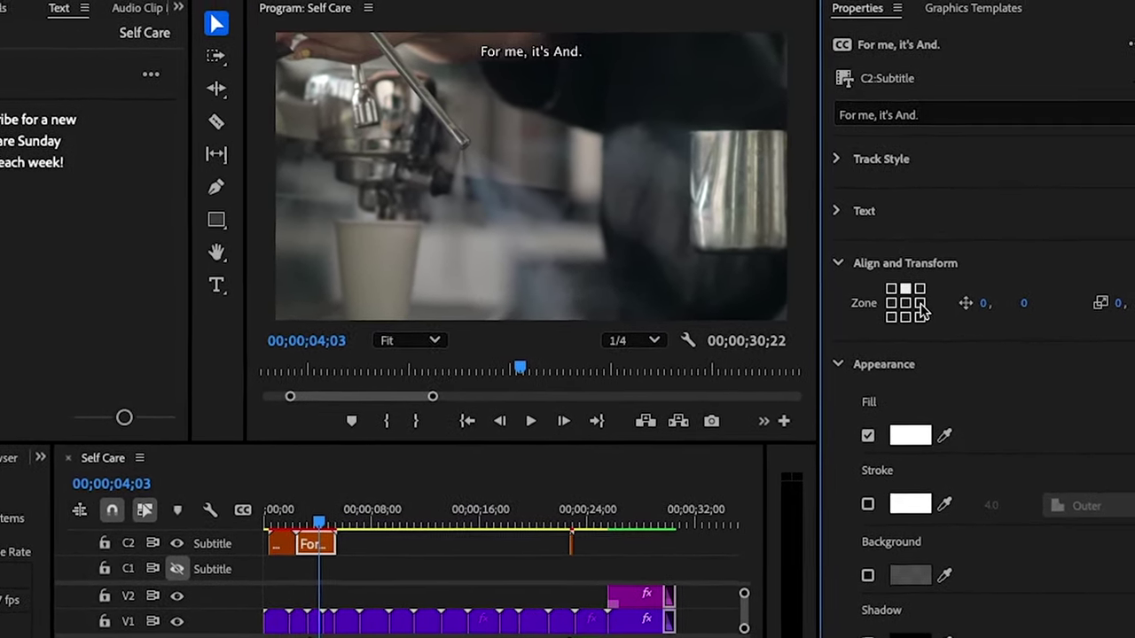
click(925, 296)
click(889, 318)
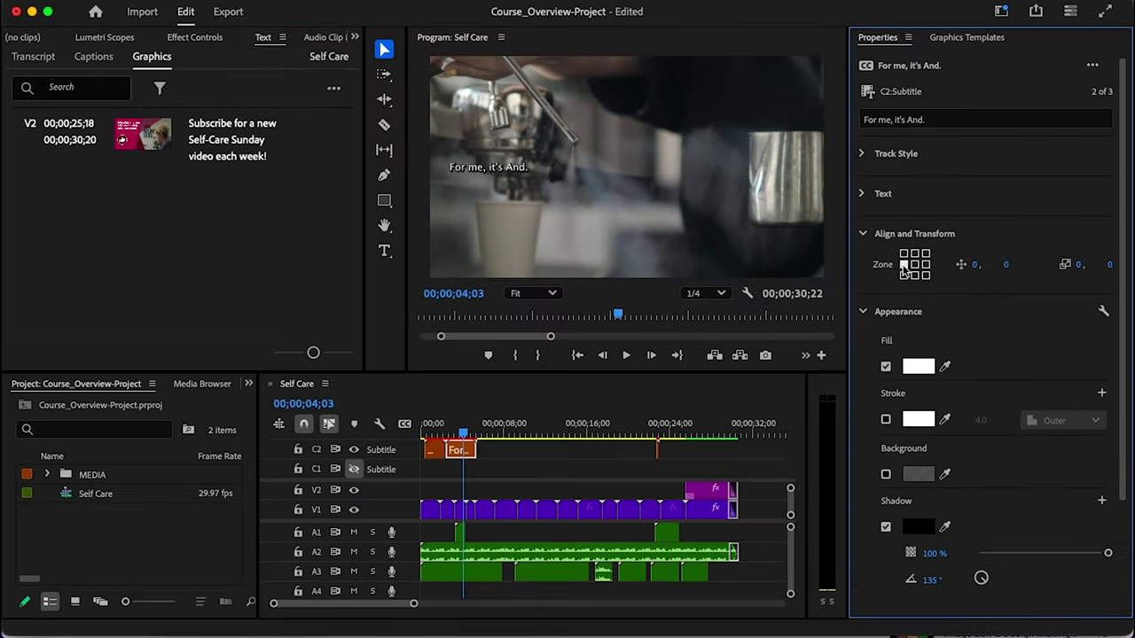
click(914, 265)
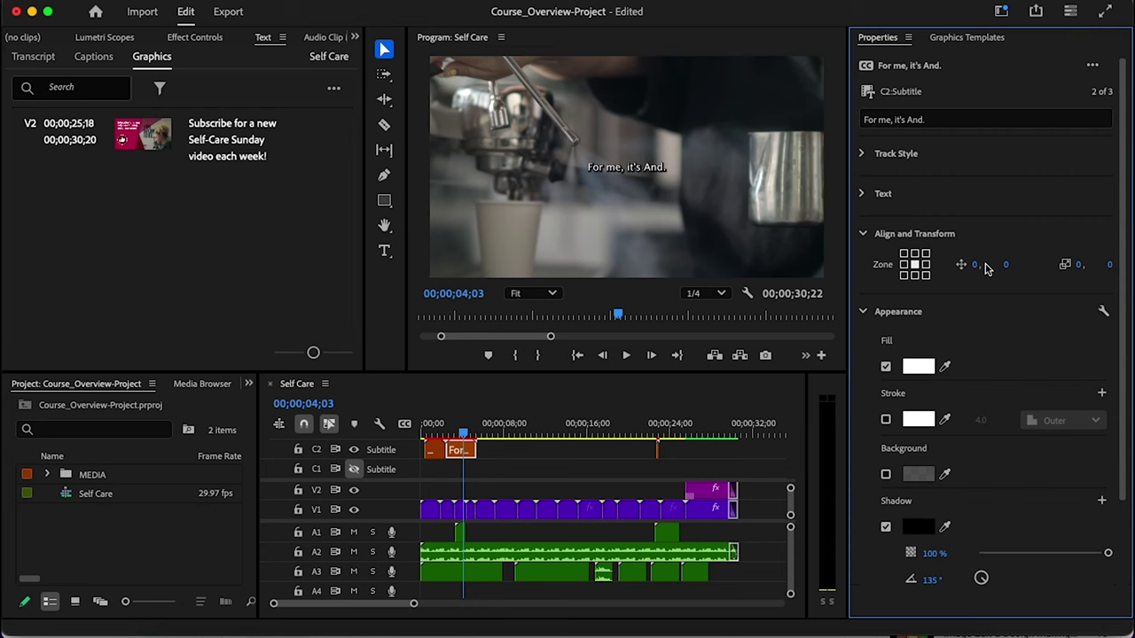
drag(976, 265, 992, 269)
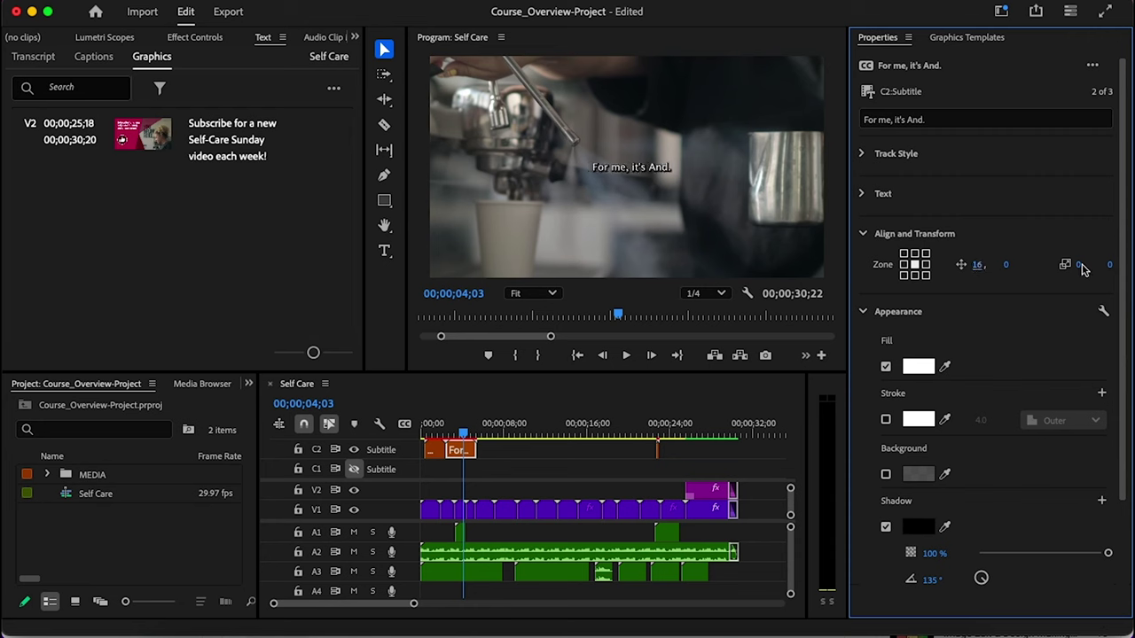
click(915, 276)
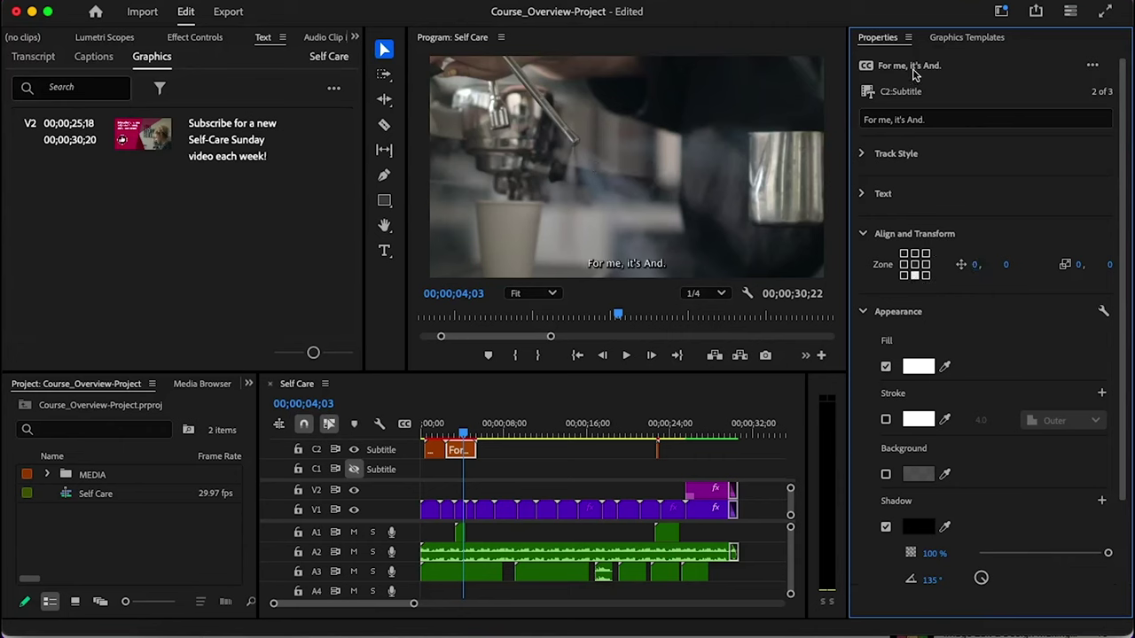
Dismiss the Graphics options list and switch on the caption's Background.
scroll(965, 374, down, 2)
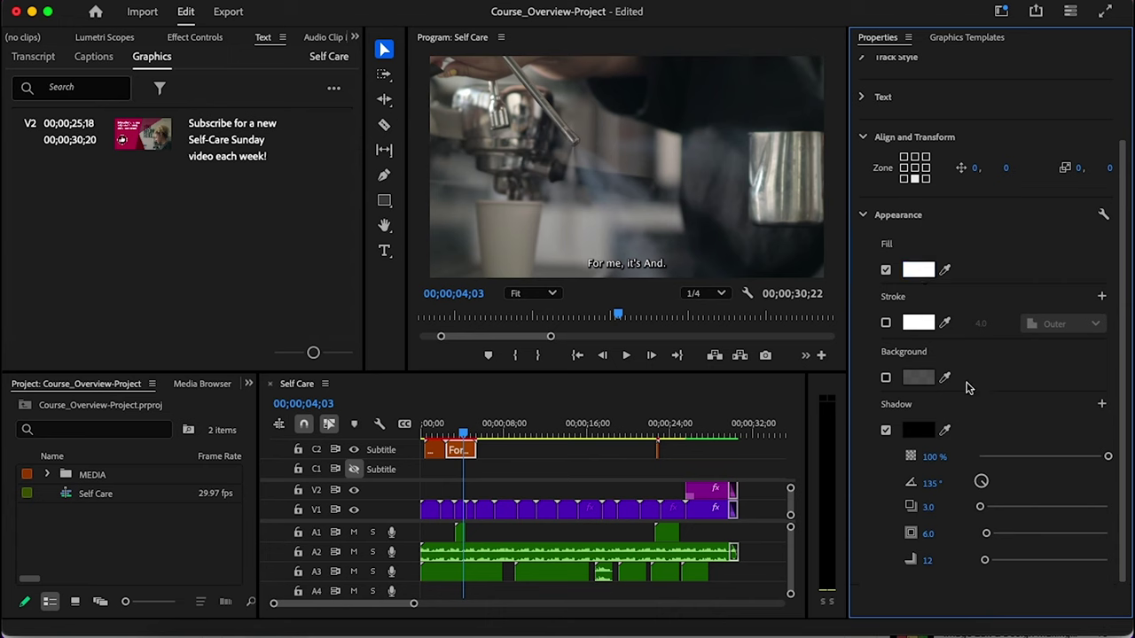
scroll(984, 404, up, 2)
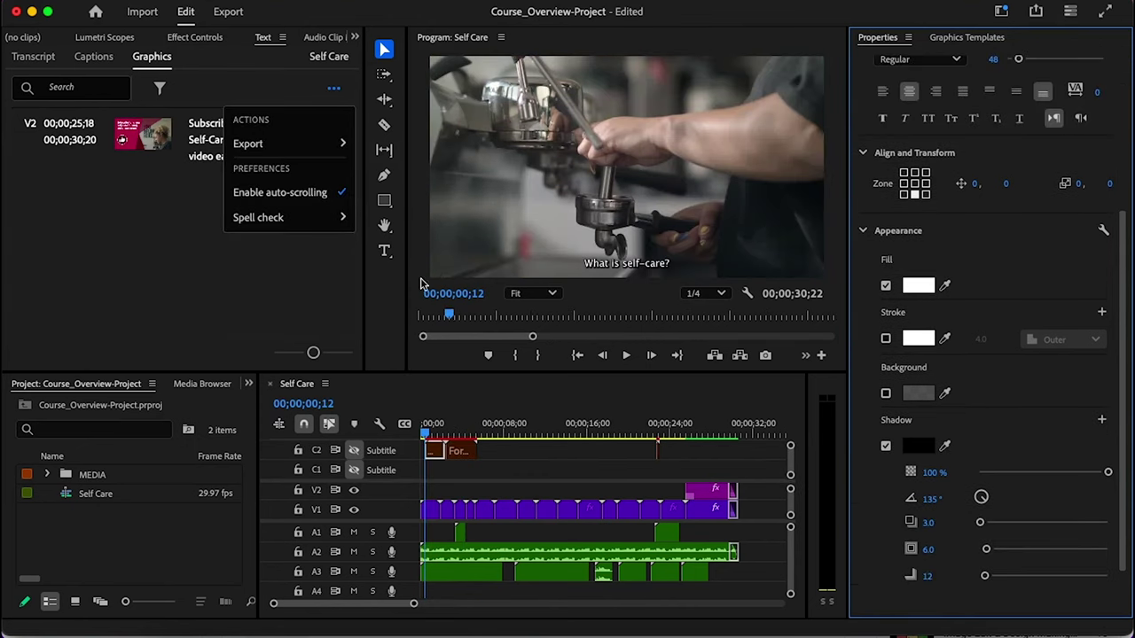
click(282, 278)
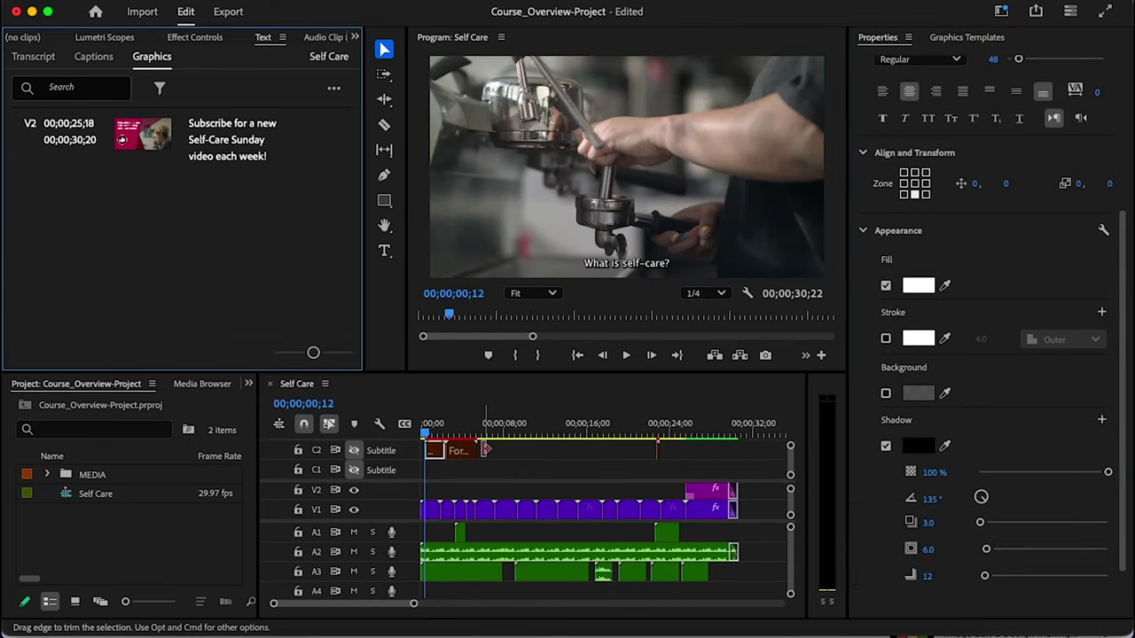
scroll(1000, 446, down, 1)
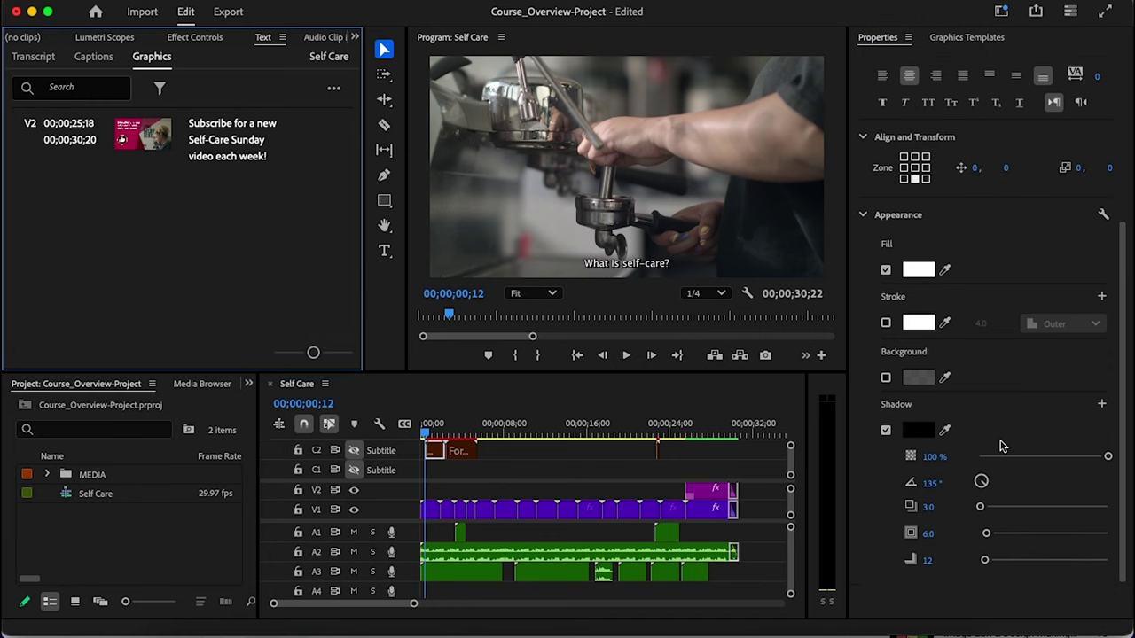
click(886, 378)
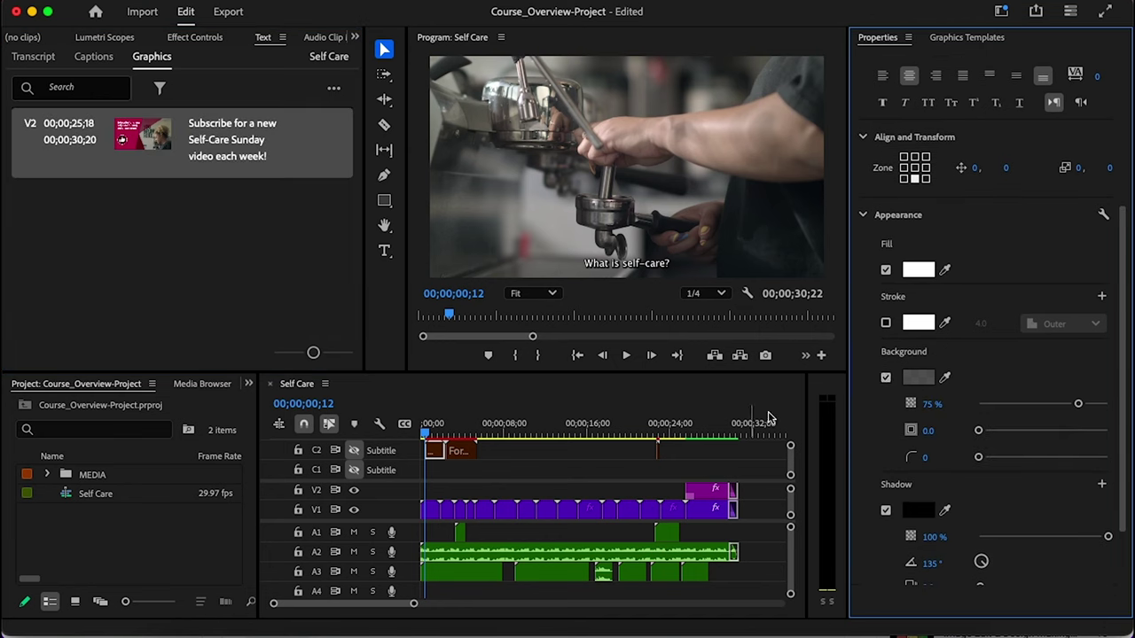
Set the caption background to a light near-white colour and preview it playing.
click(427, 434)
key(space)
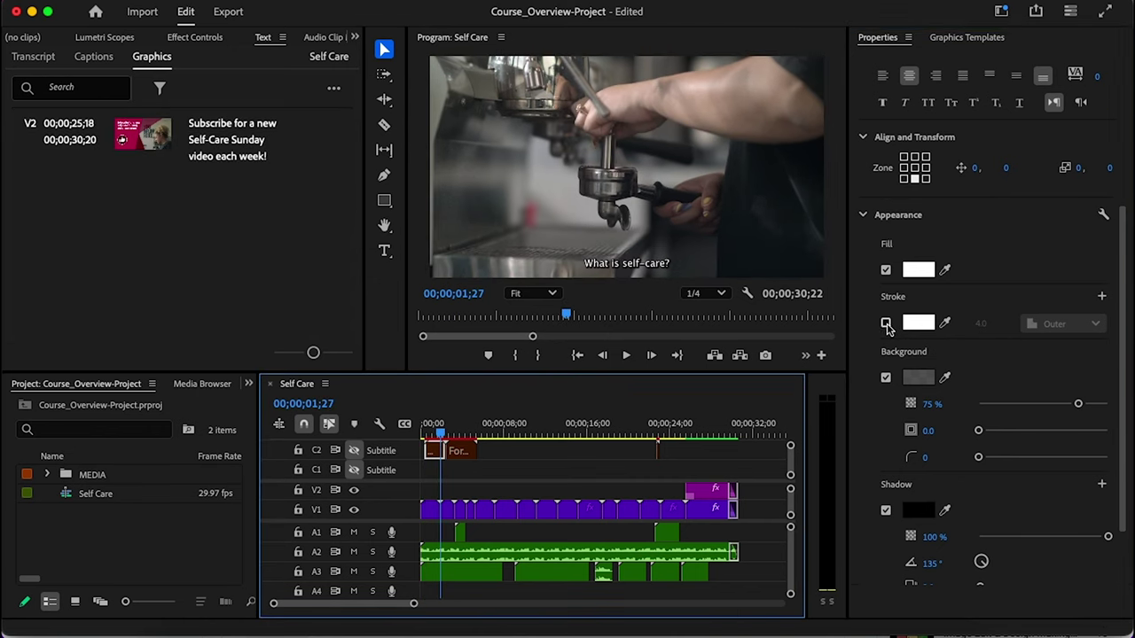
click(918, 379)
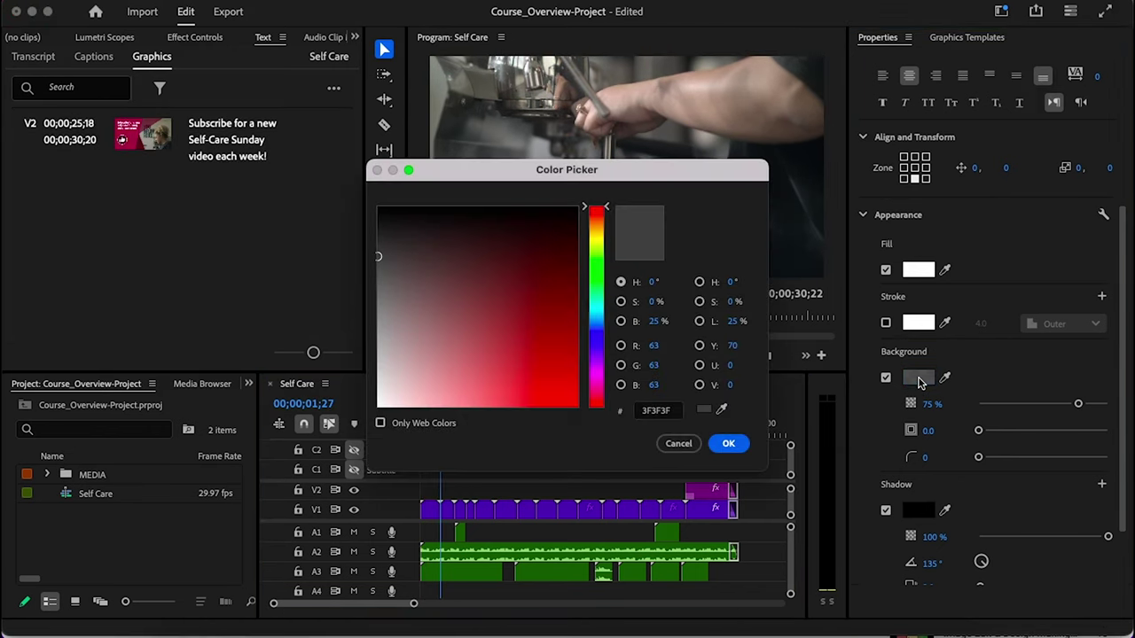
drag(418, 325, 382, 405)
click(727, 443)
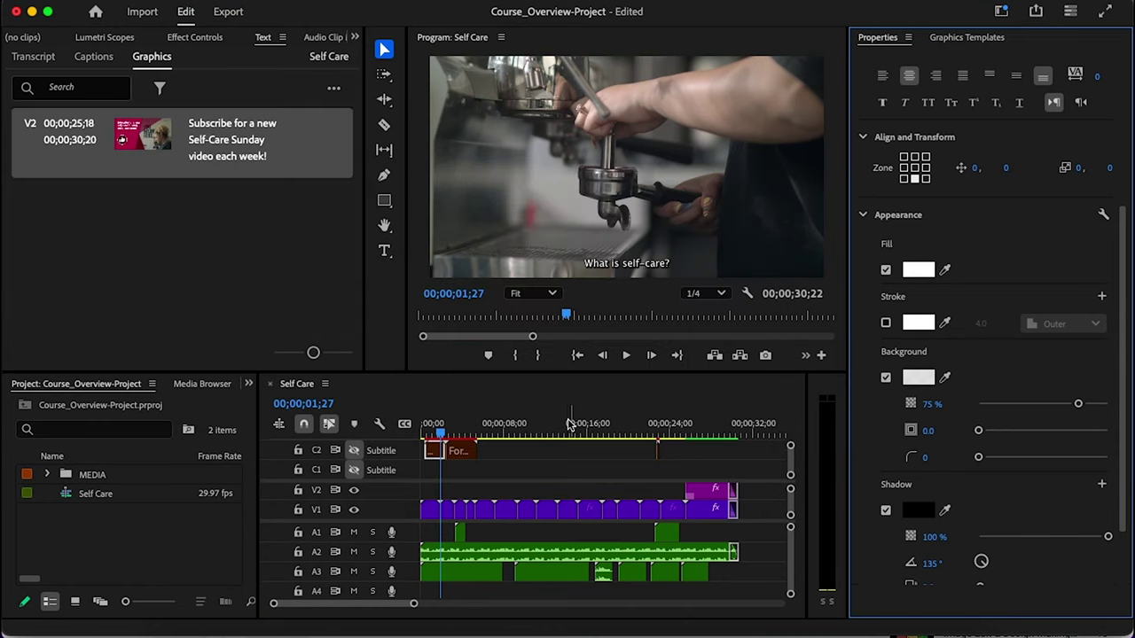
key(space)
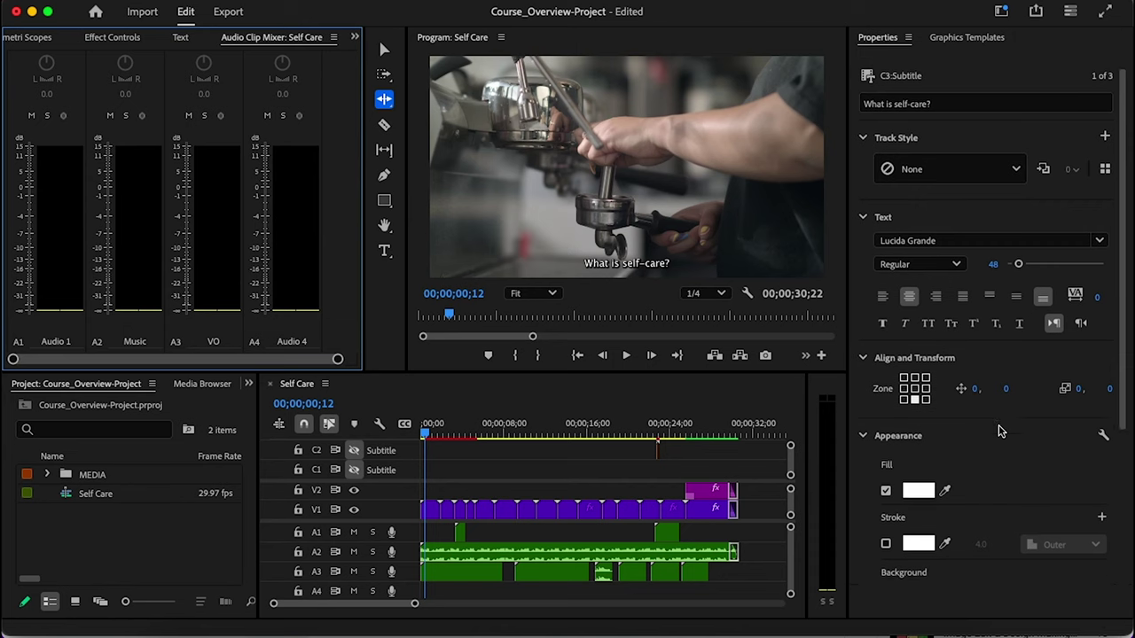
scroll(999, 431, down, 2)
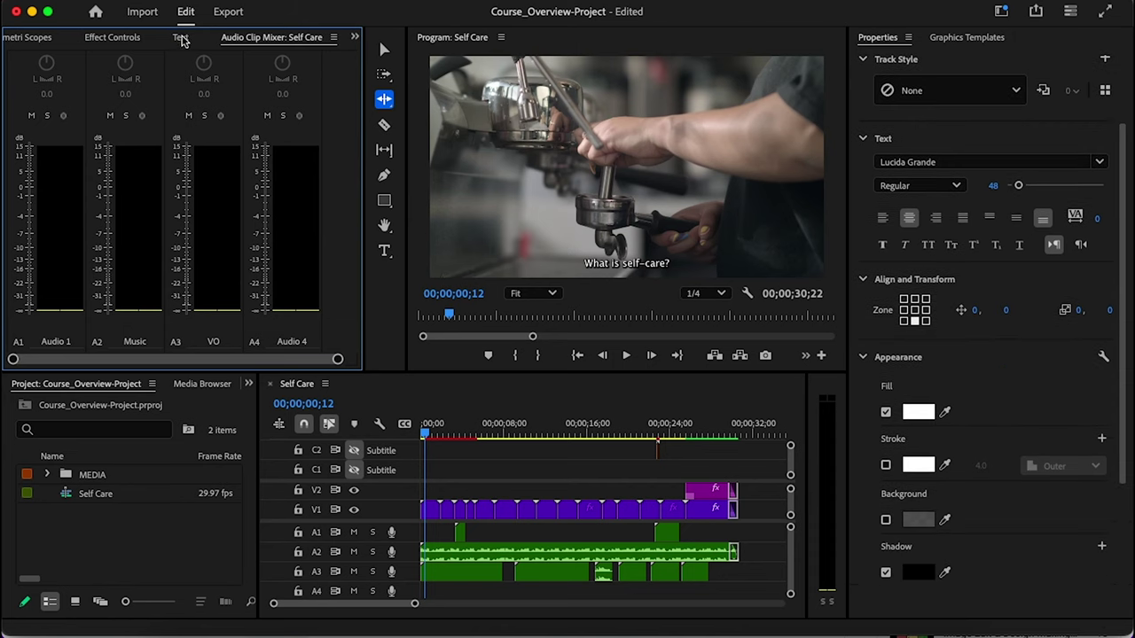
Show the Captions list, deselect clips with the Selection tool (V), and play the sequence.
click(181, 38)
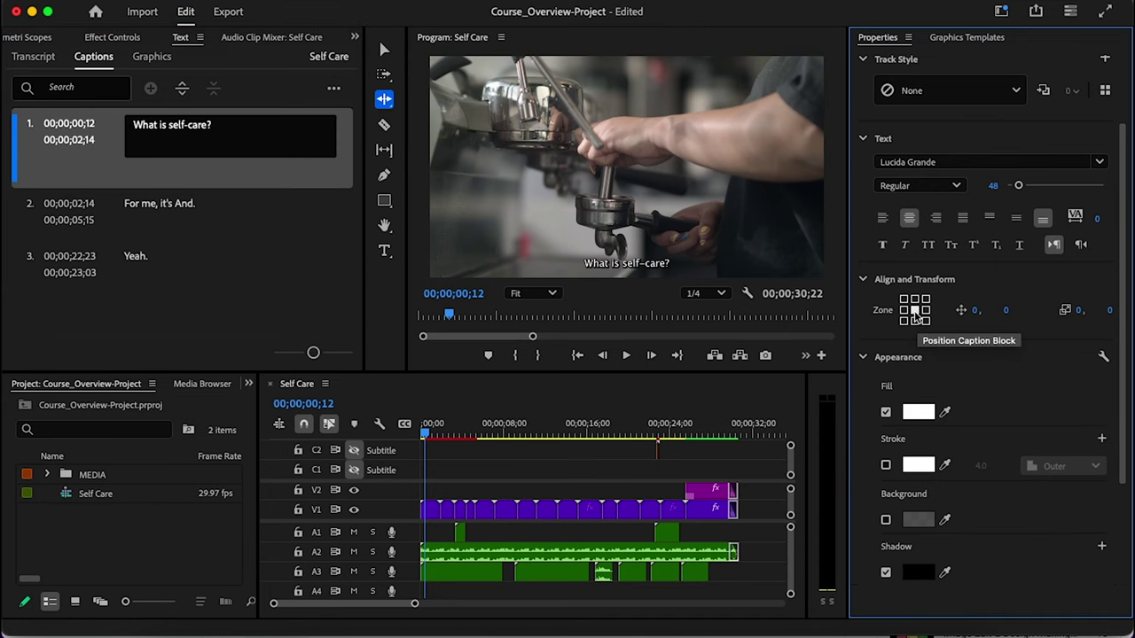
key(v)
click(498, 463)
key(space)
key(space)
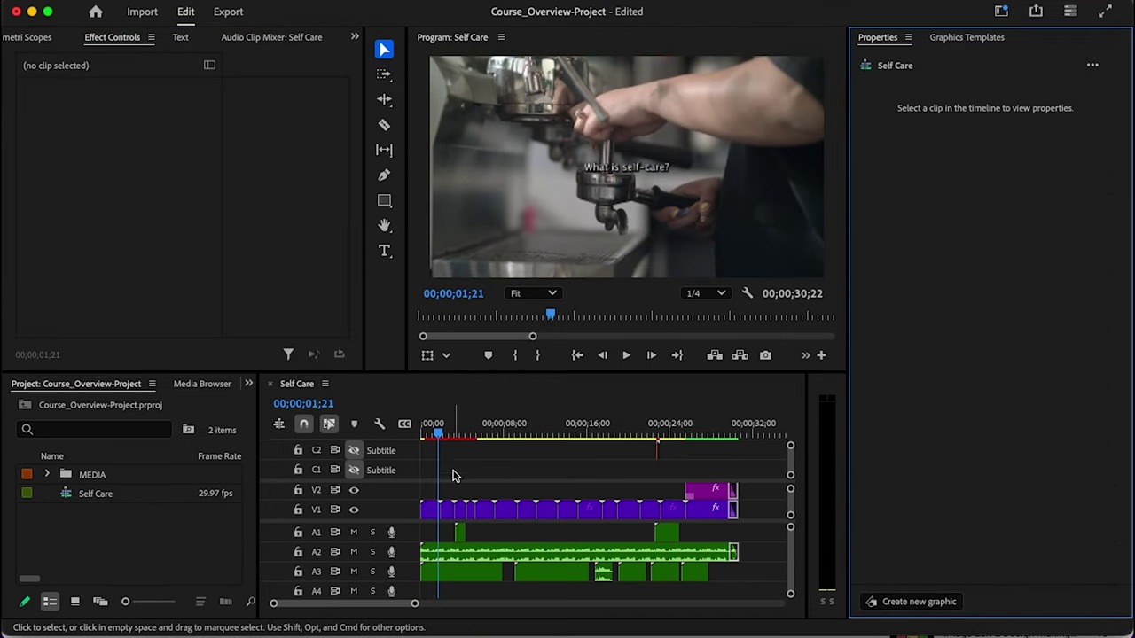
Put the captions on track C3 and place 'What is self-care?' in the bottom-centre zone.
key(ctrl+z)
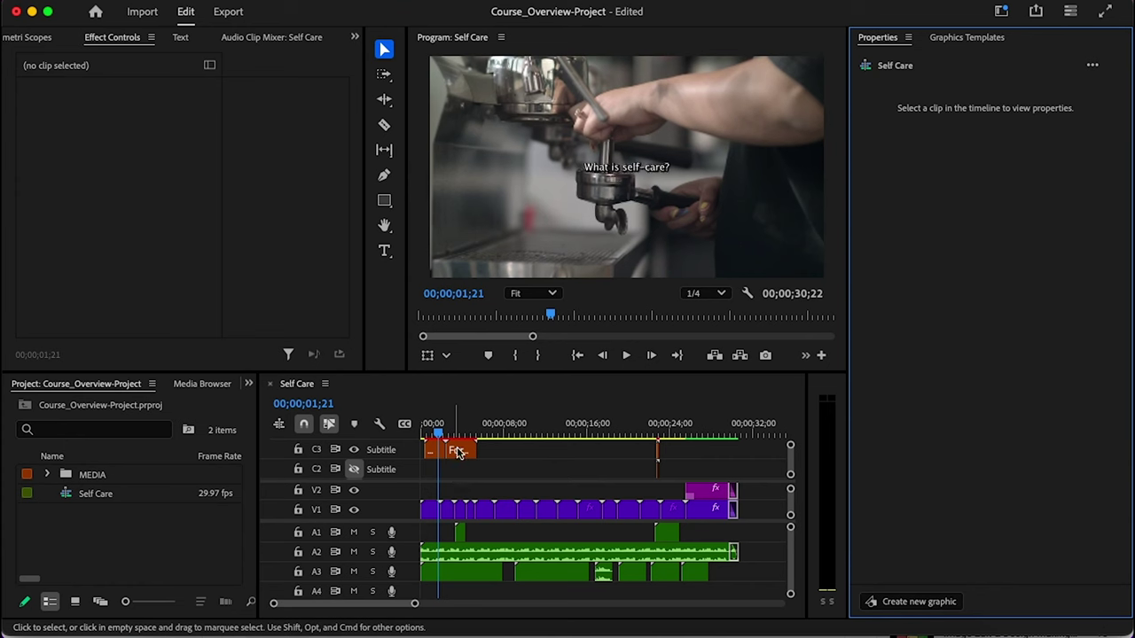
click(456, 451)
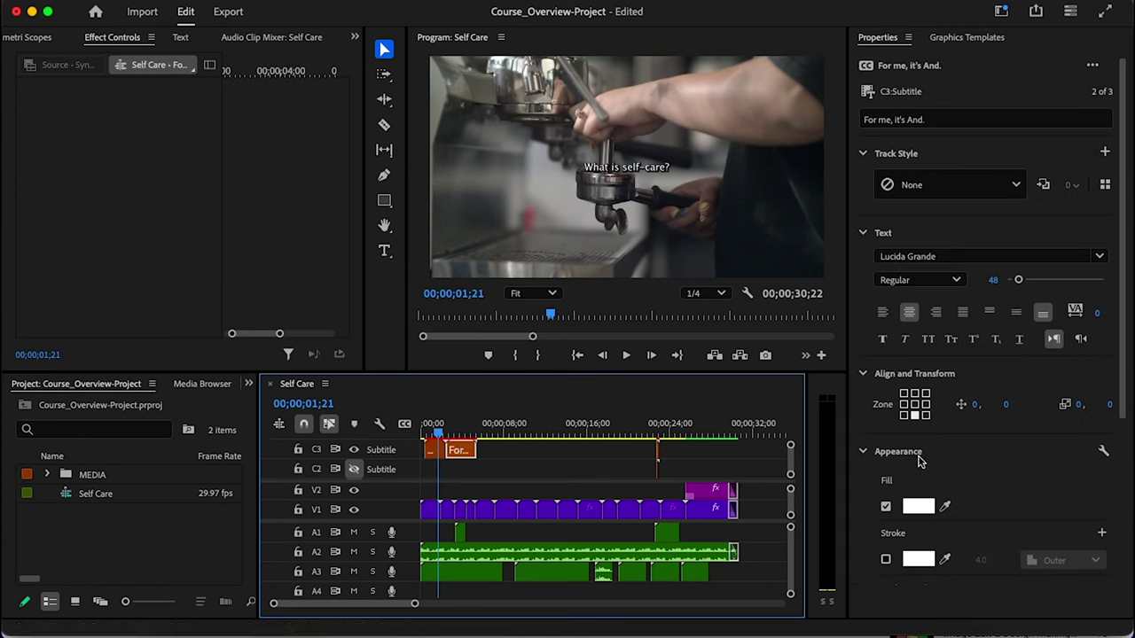
click(434, 458)
click(915, 417)
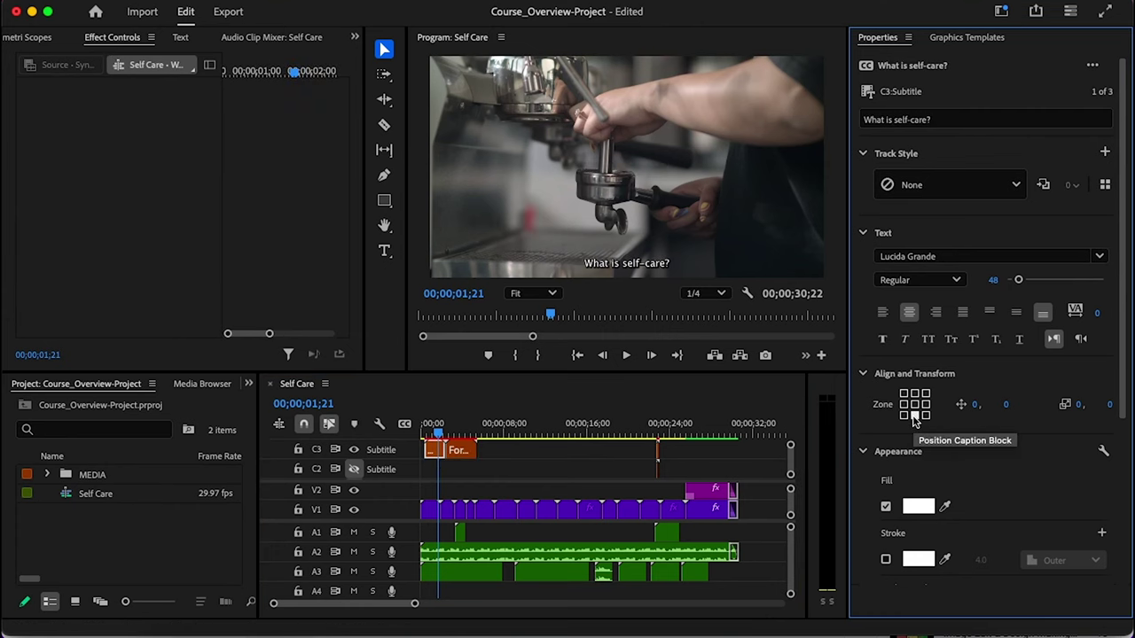